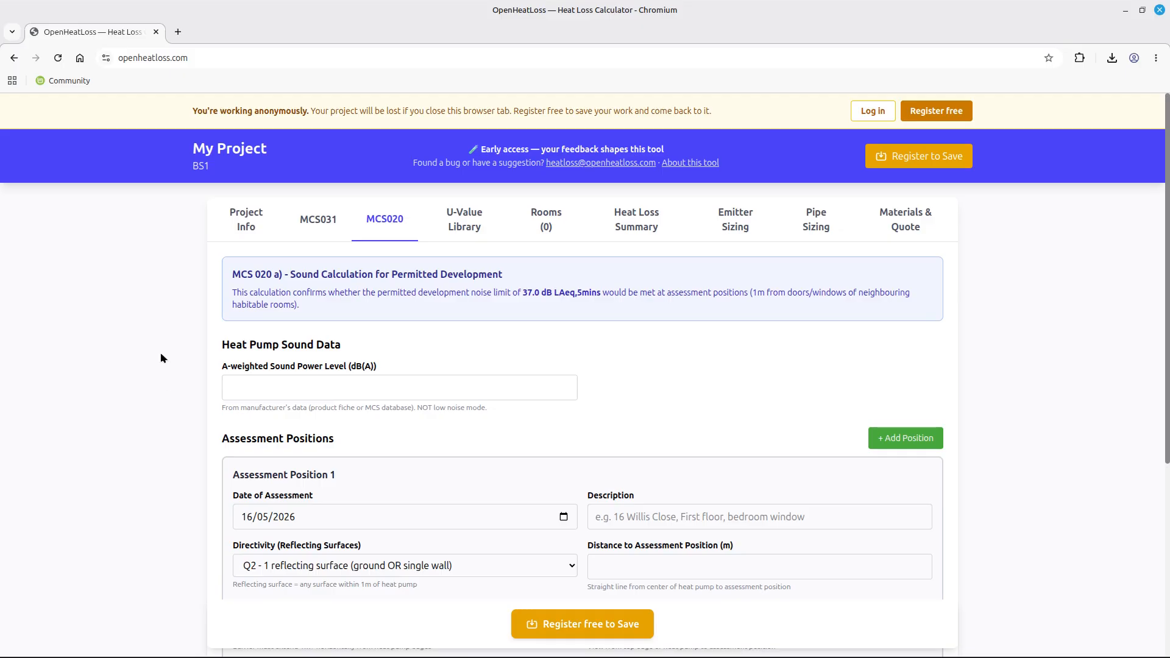
{"action": "scroll", "coordinate": [161, 359], "scroll_direction": "down", "scroll_amount": 2}
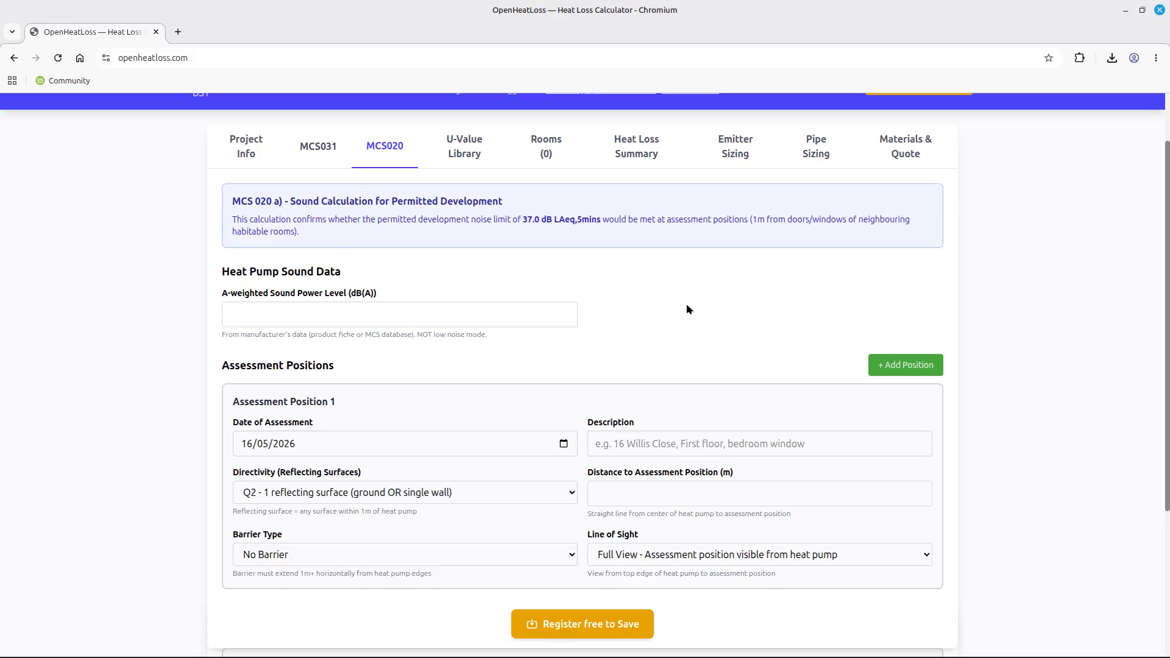
{"action": "scroll", "coordinate": [686, 304], "scroll_direction": "up", "scroll_amount": 2}
{"action": "scroll", "coordinate": [685, 304], "scroll_direction": "down", "scroll_amount": 3}
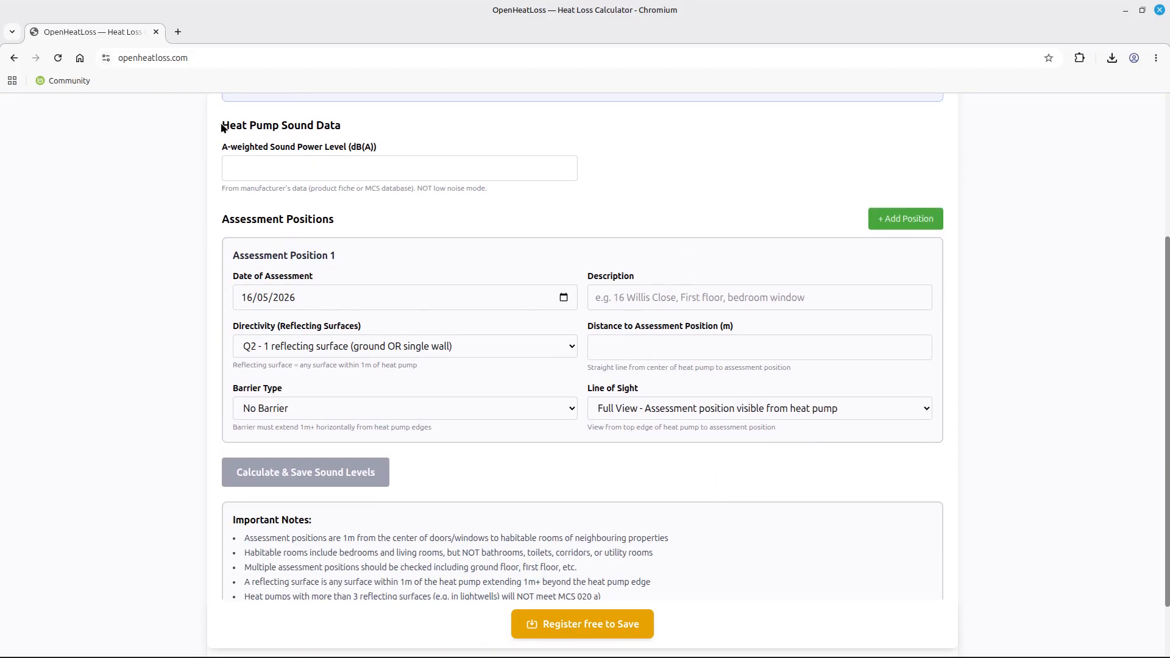
{"action": "left_click_drag", "start_coordinate": [223, 125], "coordinate": [360, 129]}
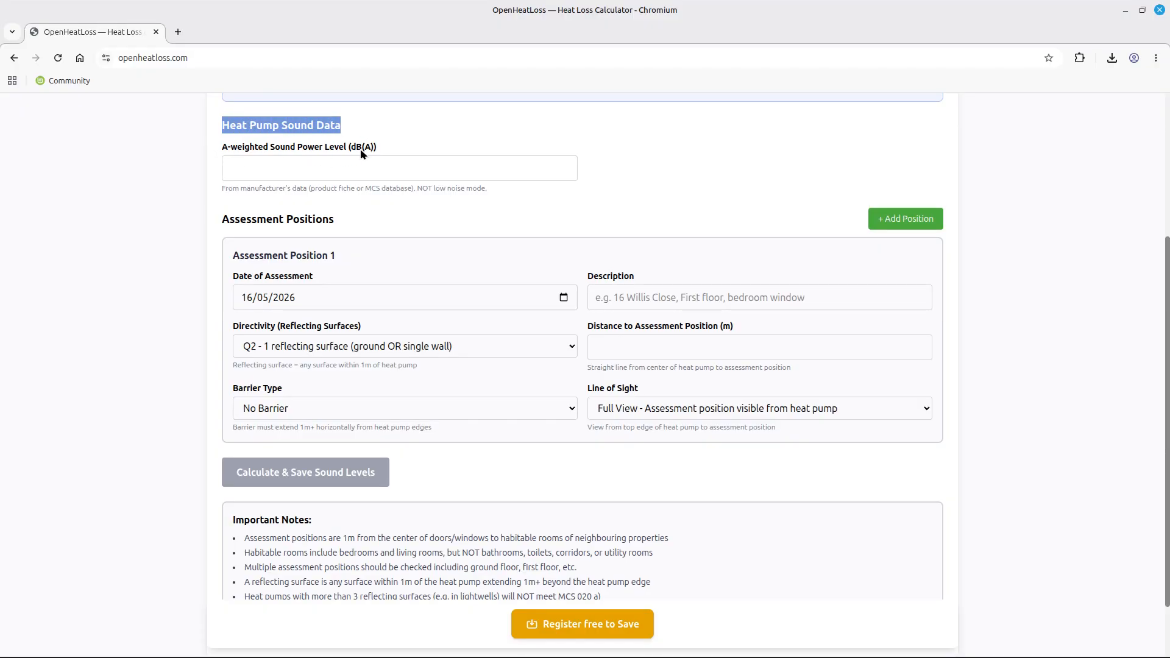
{"action": "left_click", "coordinate": [266, 169]}
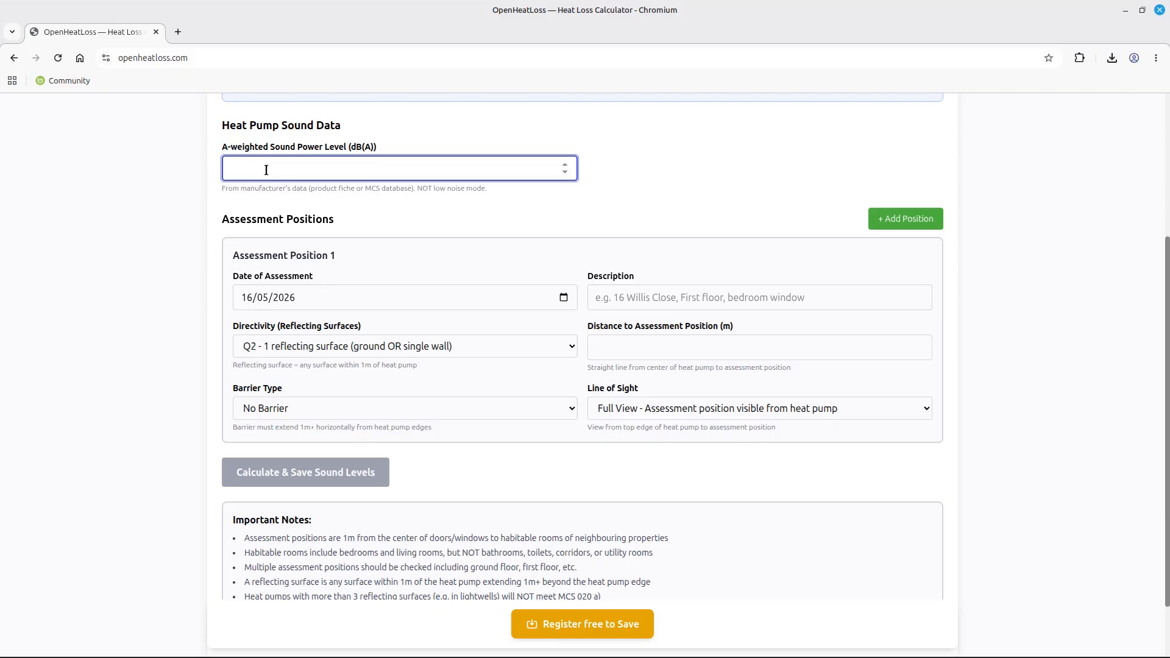
Enter 53.6 dB(A) as the heat pump's A-weighted sound power level.
{"action": "type", "text": "53.6"}
{"action": "scroll", "coordinate": [425, 219], "scroll_direction": "down", "scroll_amount": 2}
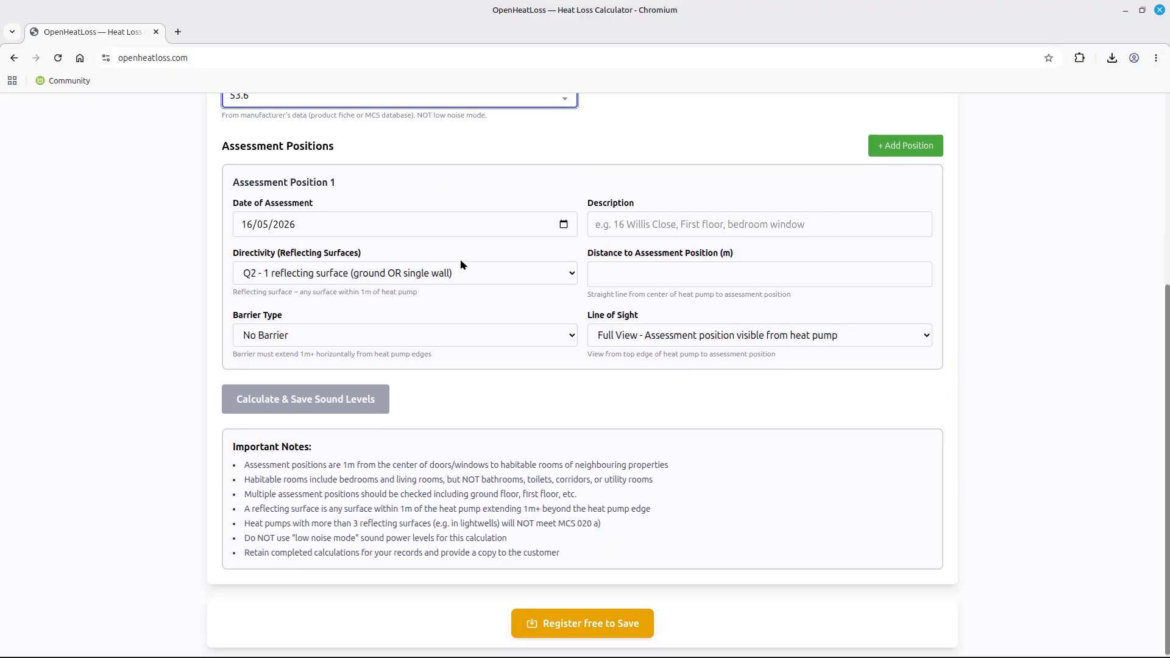
{"action": "left_click_drag", "start_coordinate": [223, 147], "coordinate": [385, 150]}
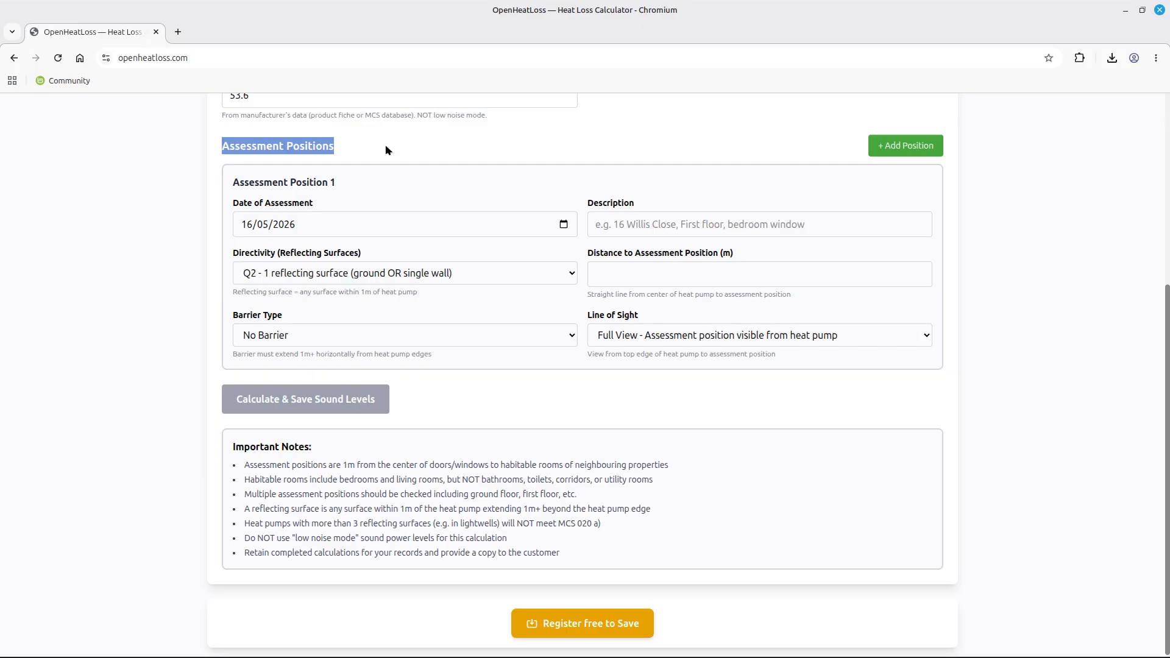
Describe Position 1 as the left-hand side of the house facing the neighbour's bedroom.
{"action": "left_click", "coordinate": [601, 223]}
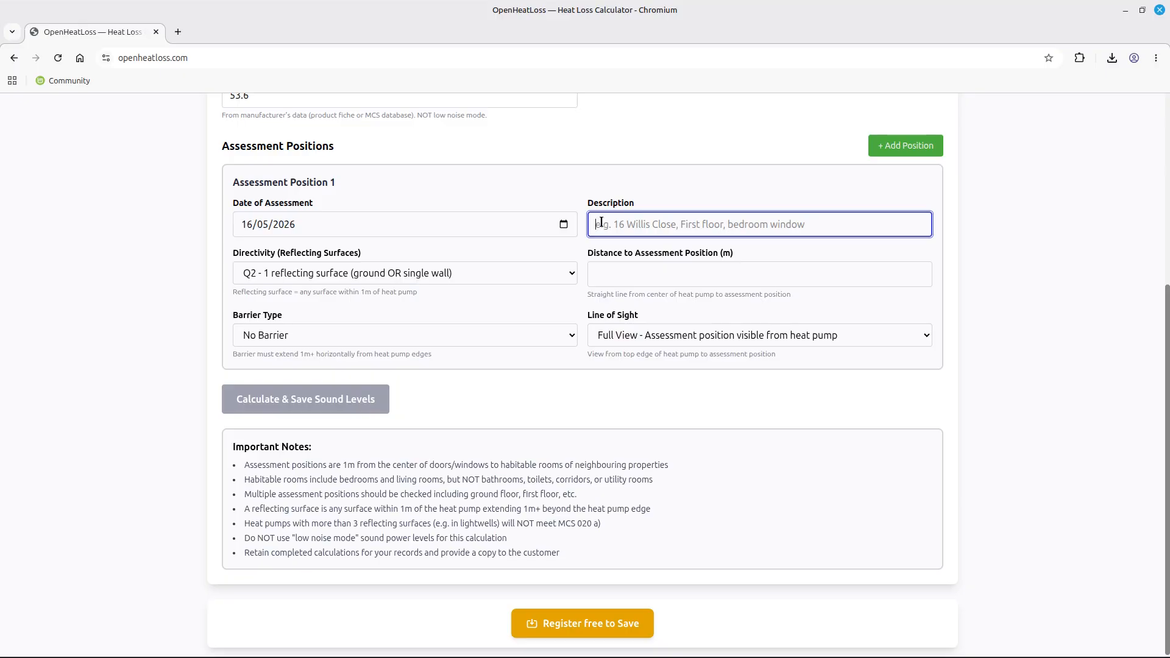
{"action": "type", "text": "Left hand "}
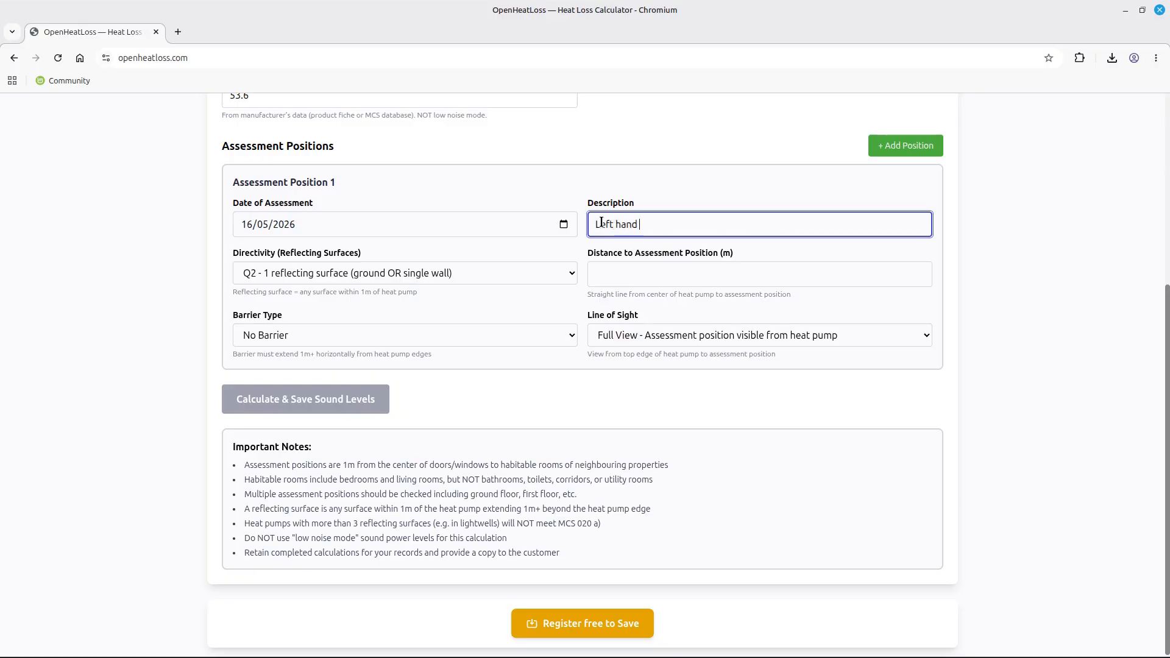
{"action": "type", "text": "side of house"}
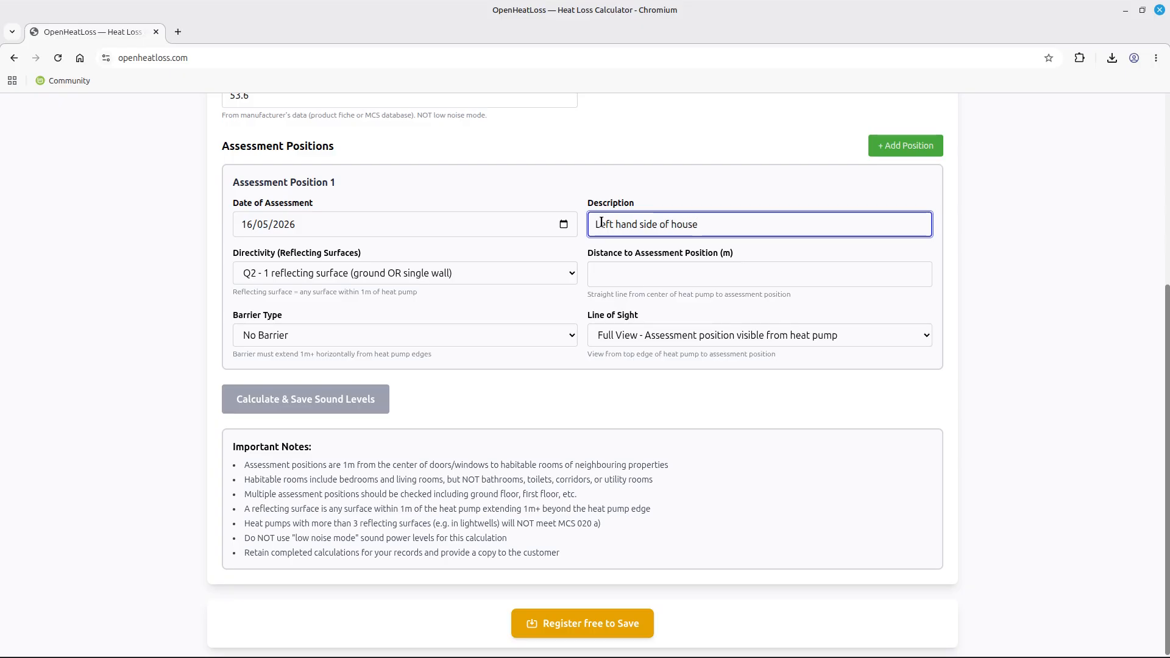
{"action": "type", "text": " facing John"}
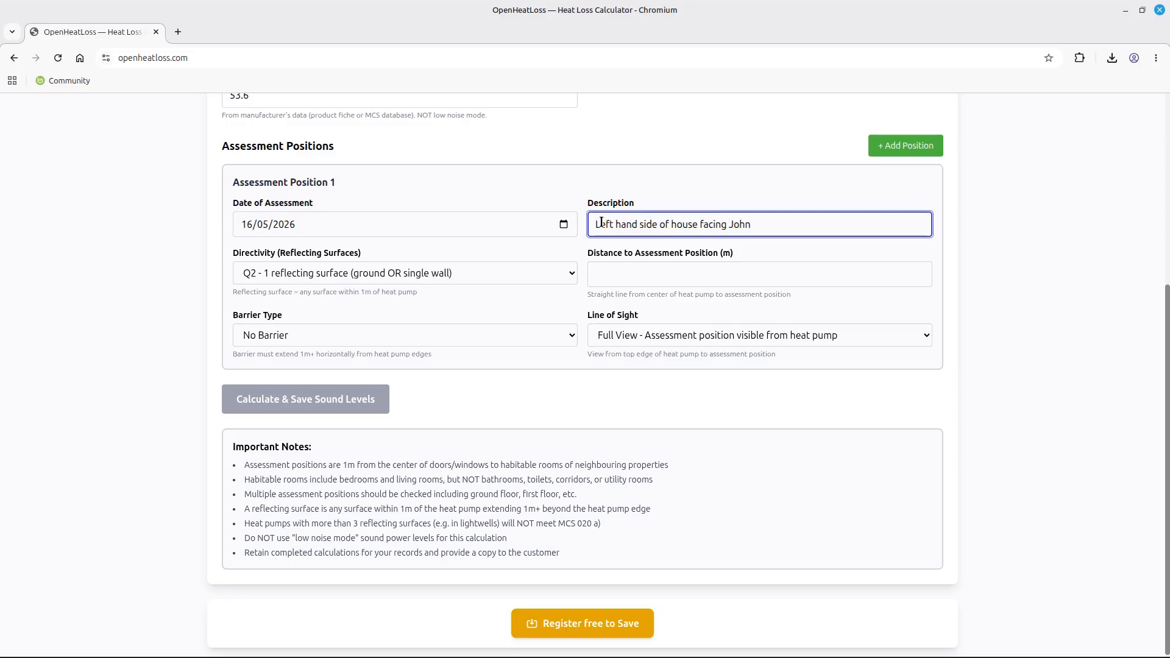
{"action": "type", "text": "'s bedroom"}
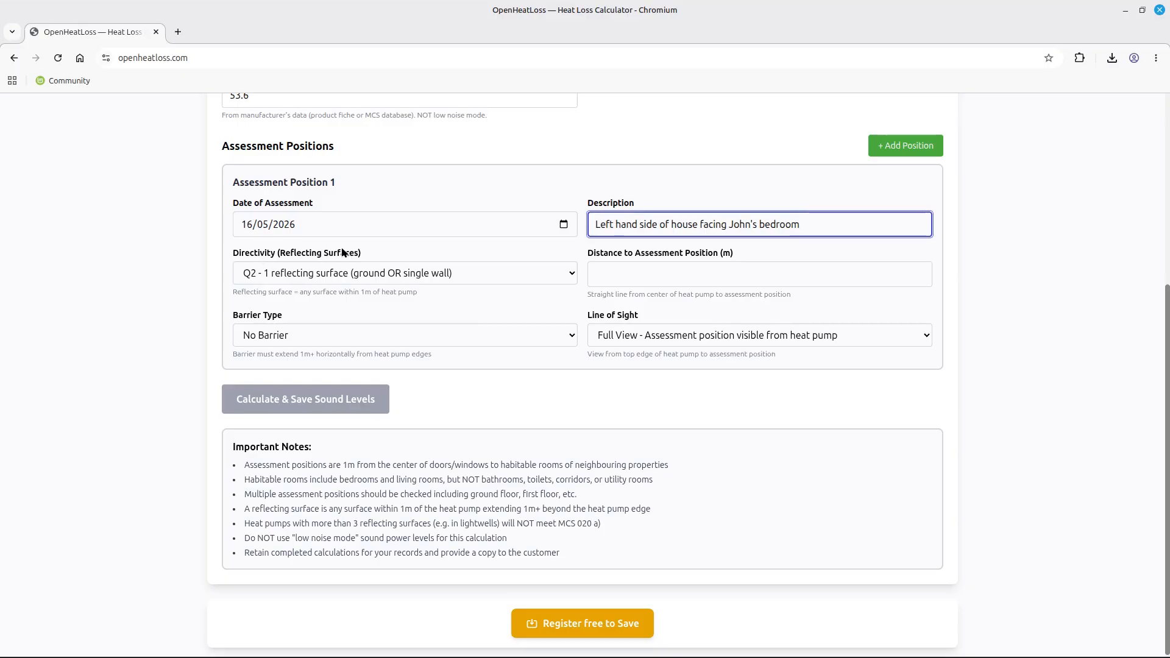
Choose Q4 - 2 reflecting surfaces (ground + wall) as Position 1's directivity.
{"action": "left_click", "coordinate": [447, 275]}
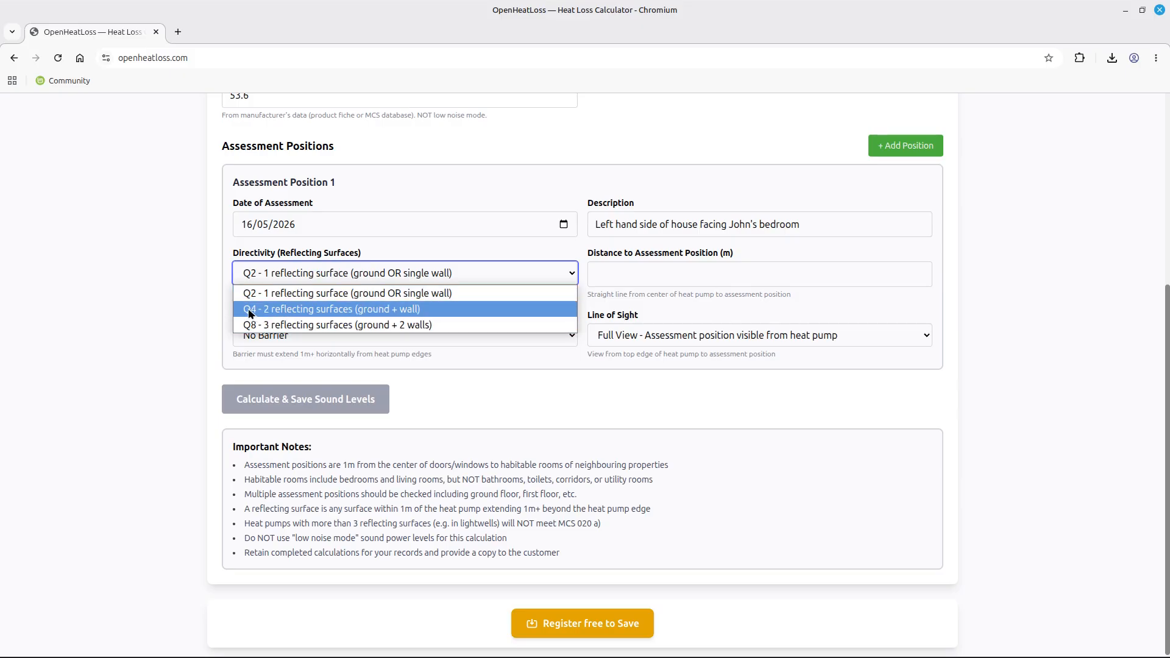
{"action": "left_click", "coordinate": [288, 315]}
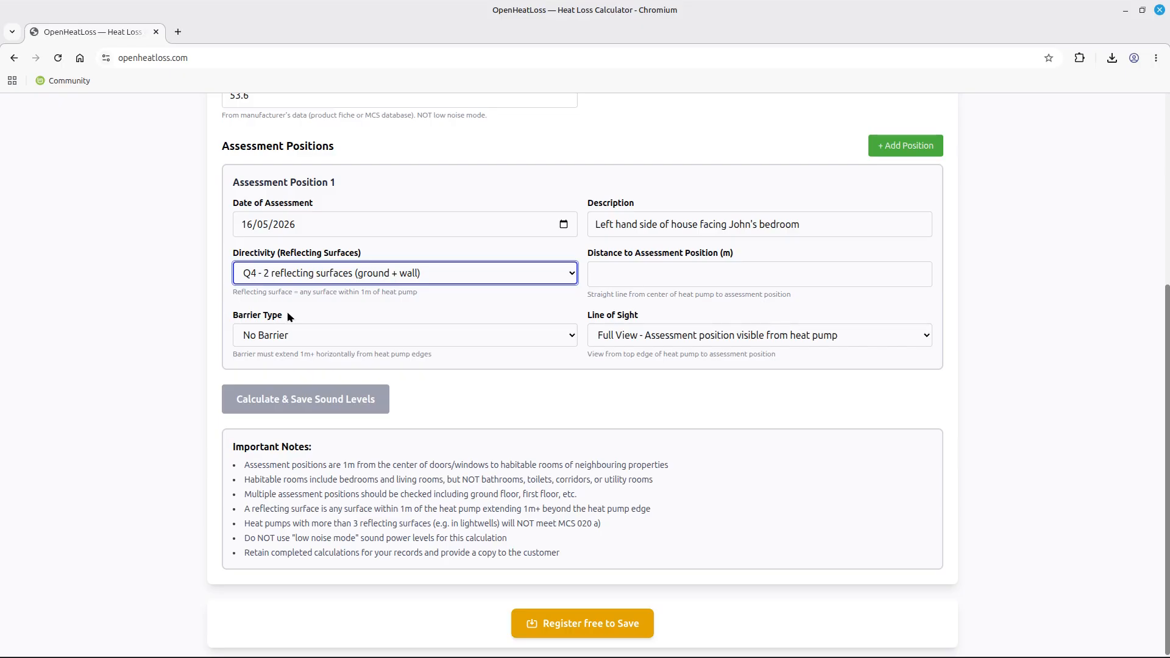
Change Position 1's directivity to Q8 - 3 reflecting surfaces (ground + 2 walls).
{"action": "left_click", "coordinate": [289, 273]}
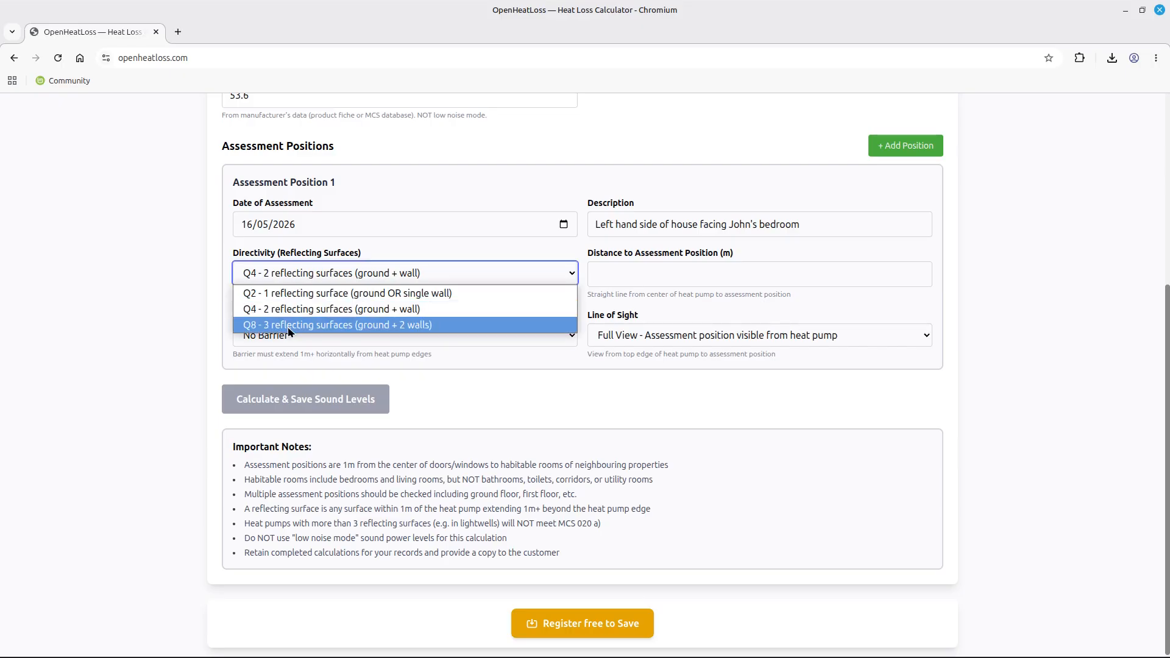
{"action": "left_click", "coordinate": [308, 325]}
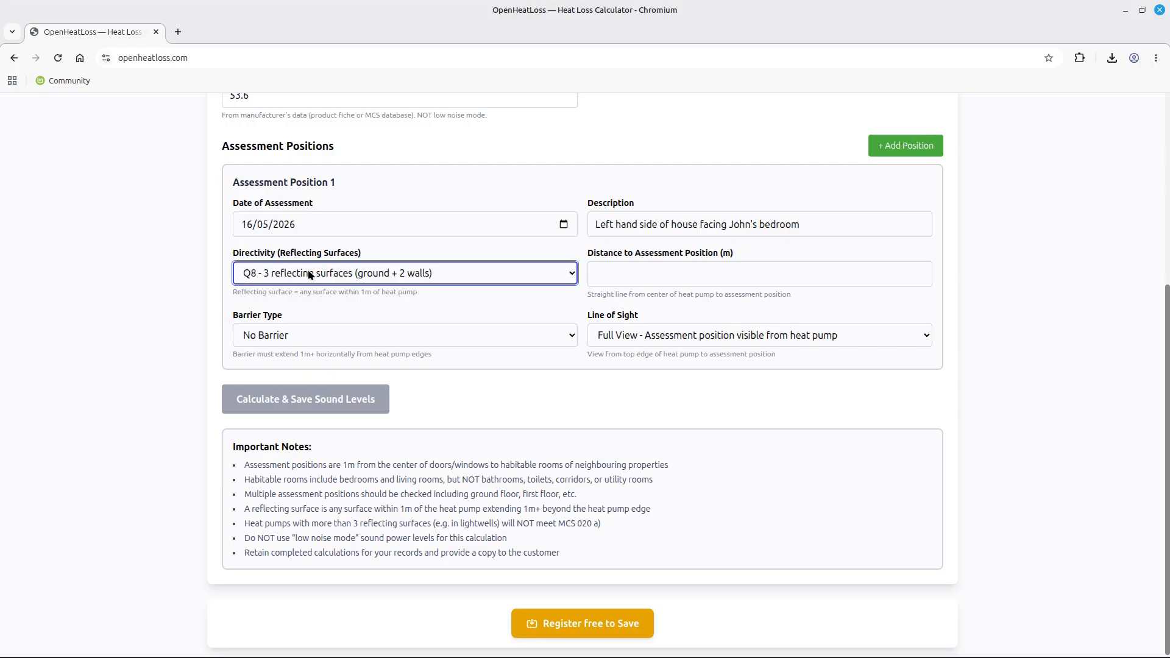
{"action": "left_click", "coordinate": [629, 280]}
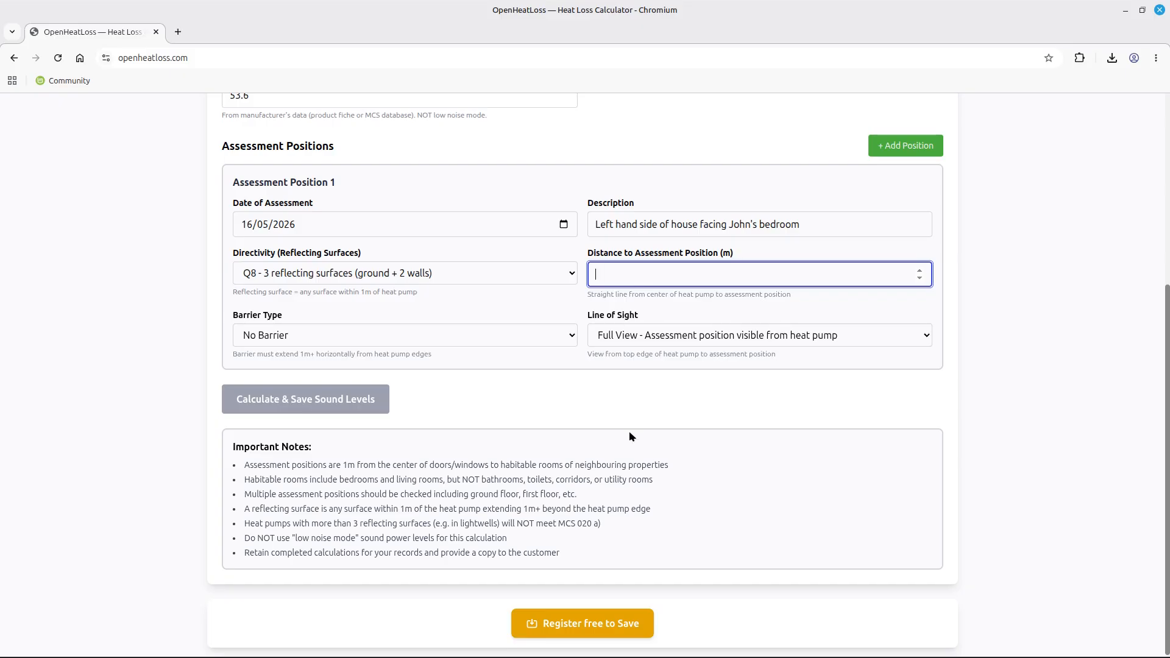
Note which rooms count as habitable, then enter a 6.5 m distance for Position 1.
{"action": "left_click_drag", "start_coordinate": [448, 480], "coordinate": [644, 491]}
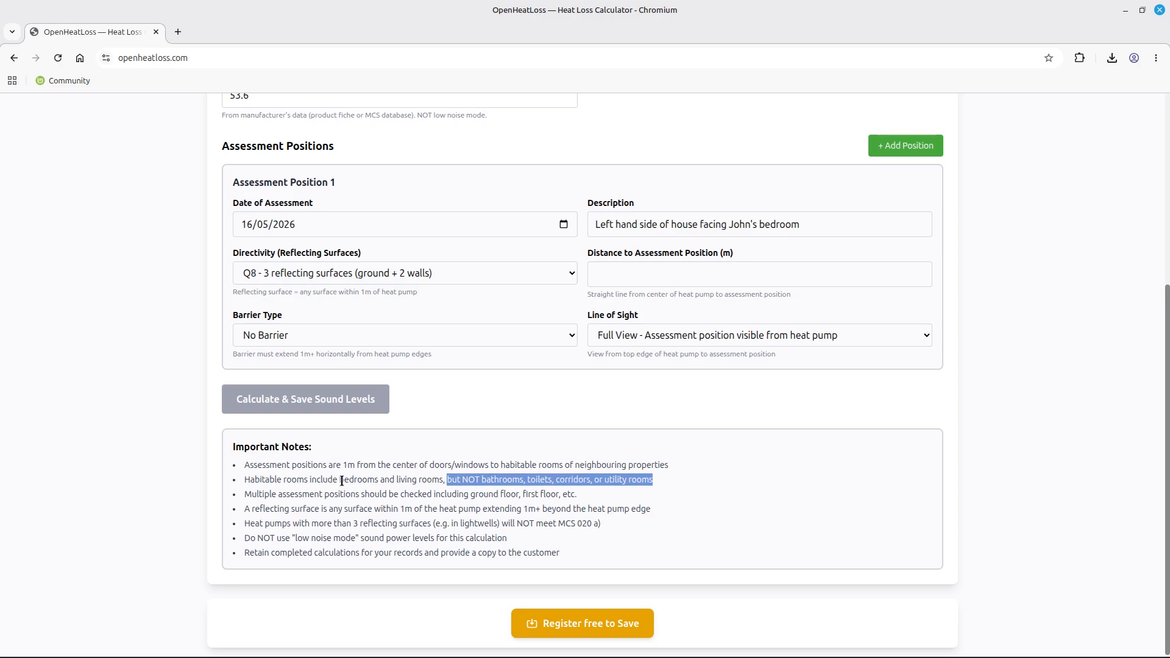
{"action": "left_click_drag", "start_coordinate": [337, 479], "coordinate": [501, 480]}
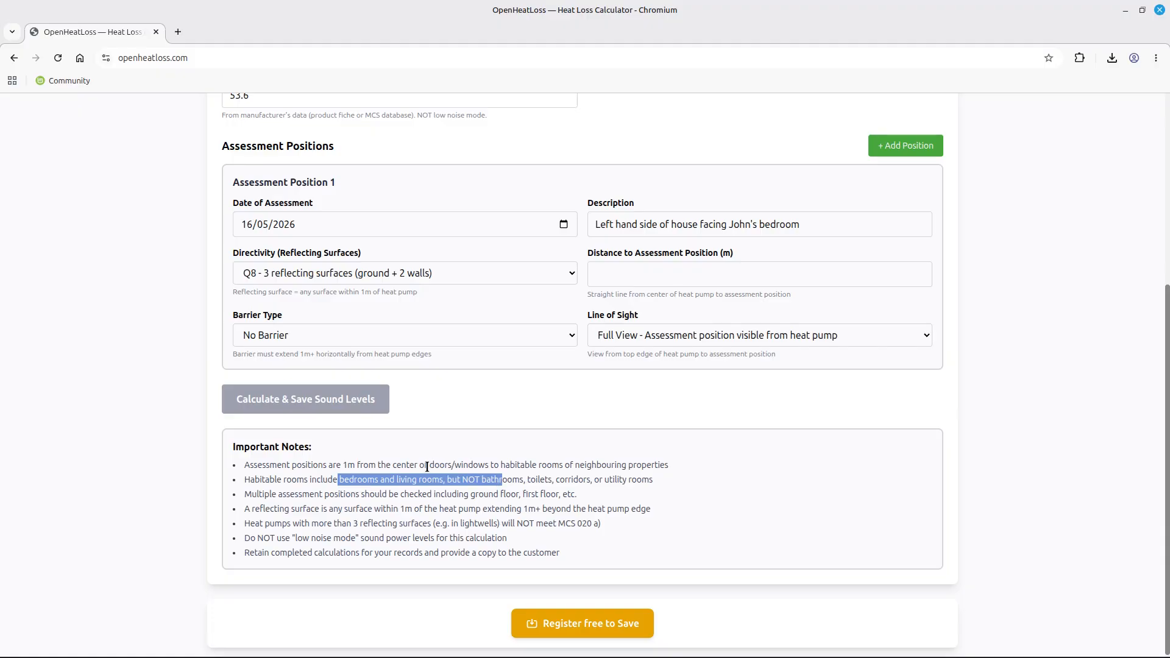
{"action": "left_click", "coordinate": [602, 275]}
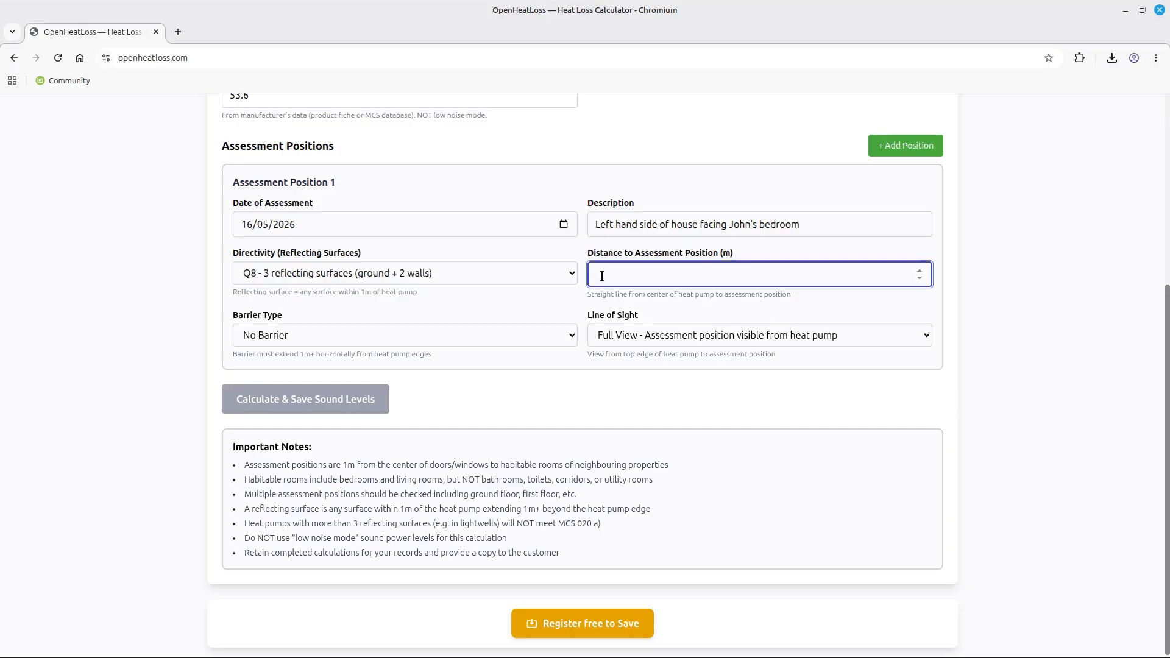
{"action": "type", "text": "6.5"}
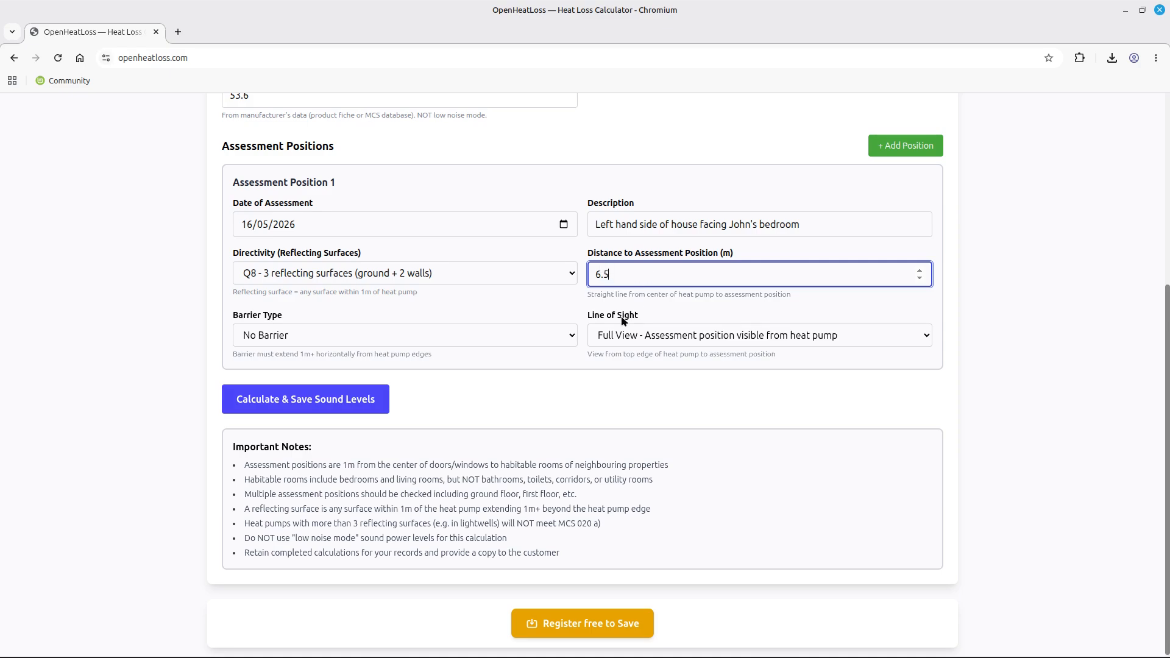
{"action": "left_click", "coordinate": [384, 337]}
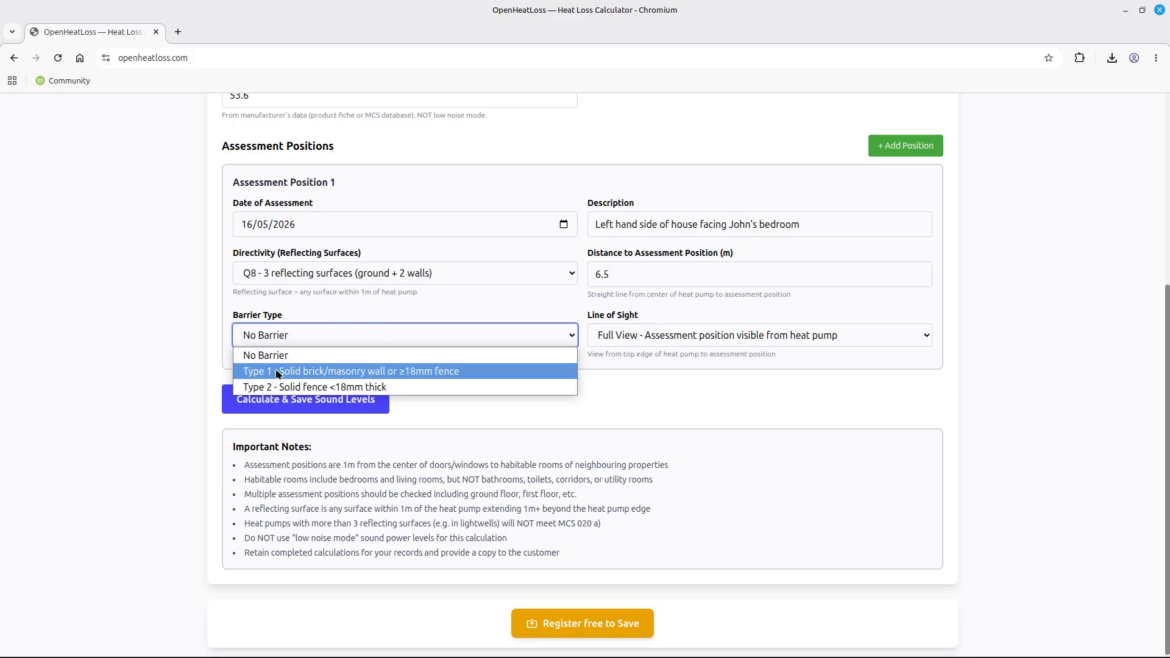
Set Position 1's barrier to Type 1 - Solid brick/masonry wall or ≥18mm fence.
{"action": "left_click", "coordinate": [351, 378]}
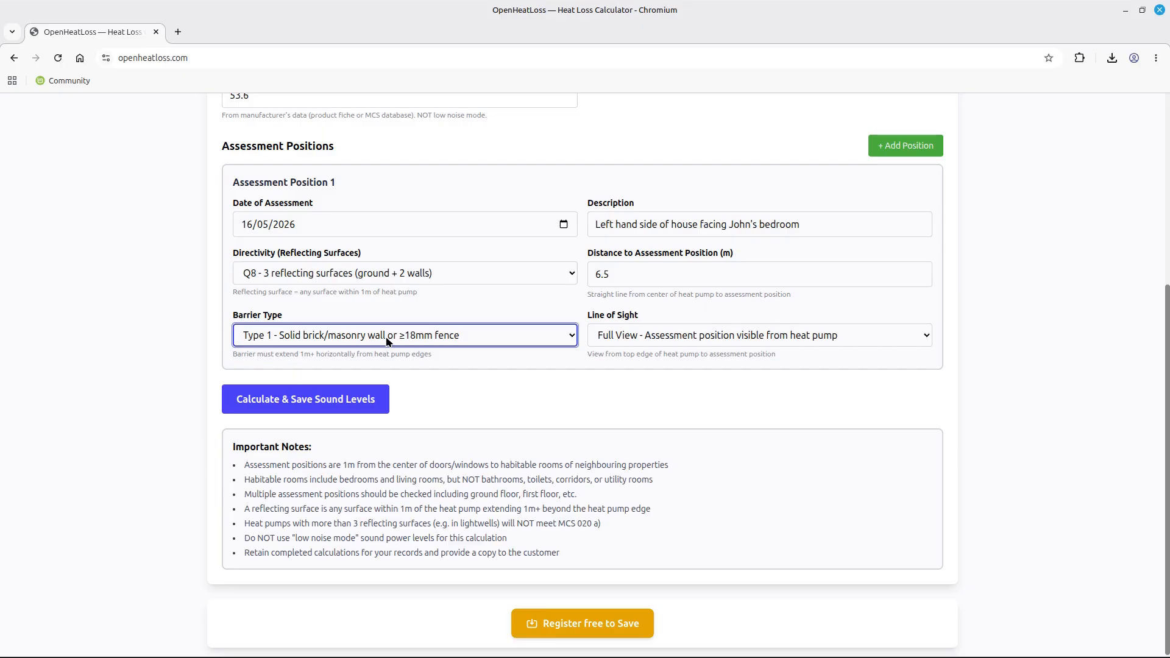
{"action": "left_click", "coordinate": [648, 342]}
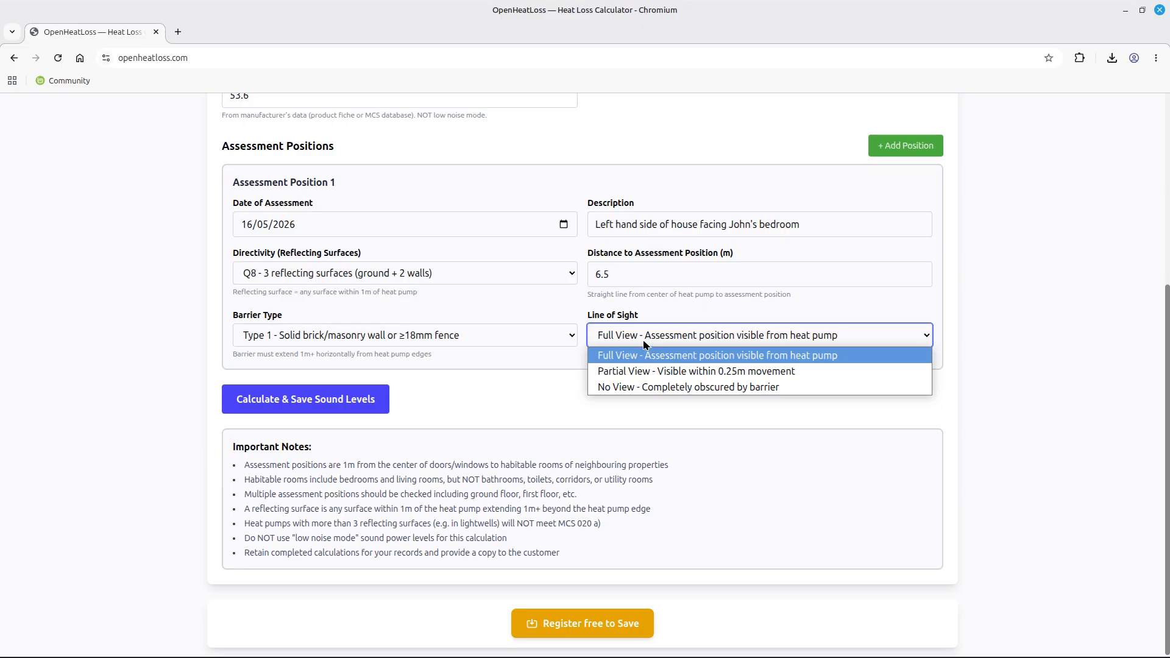
{"action": "left_click", "coordinate": [663, 390]}
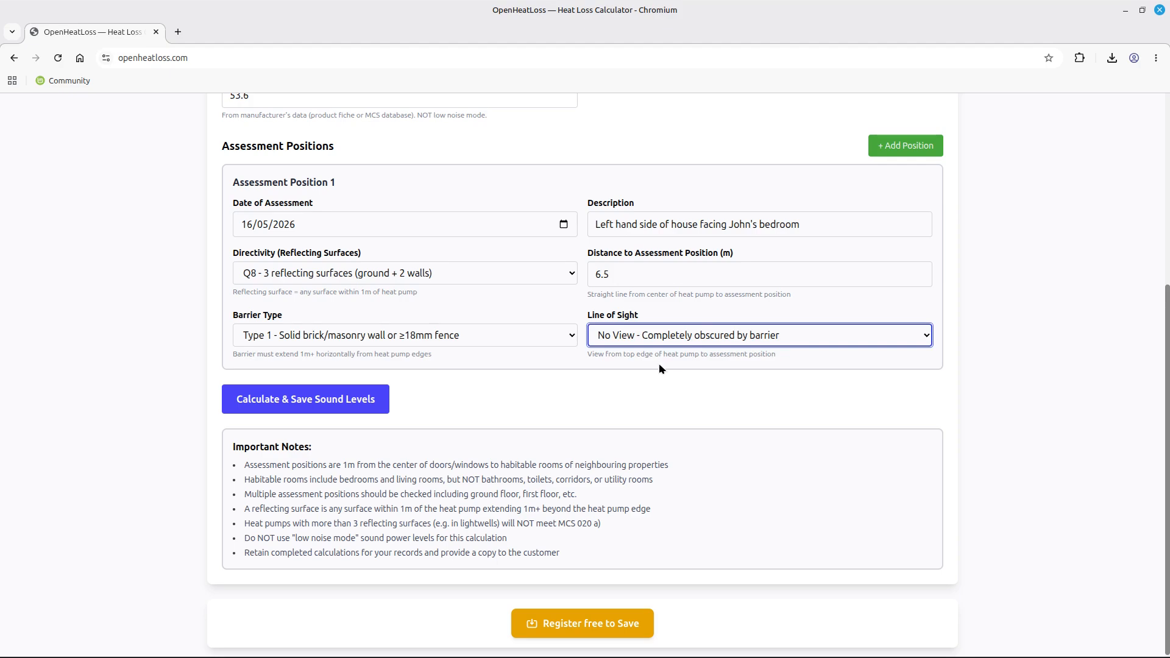
{"action": "left_click", "coordinate": [711, 341]}
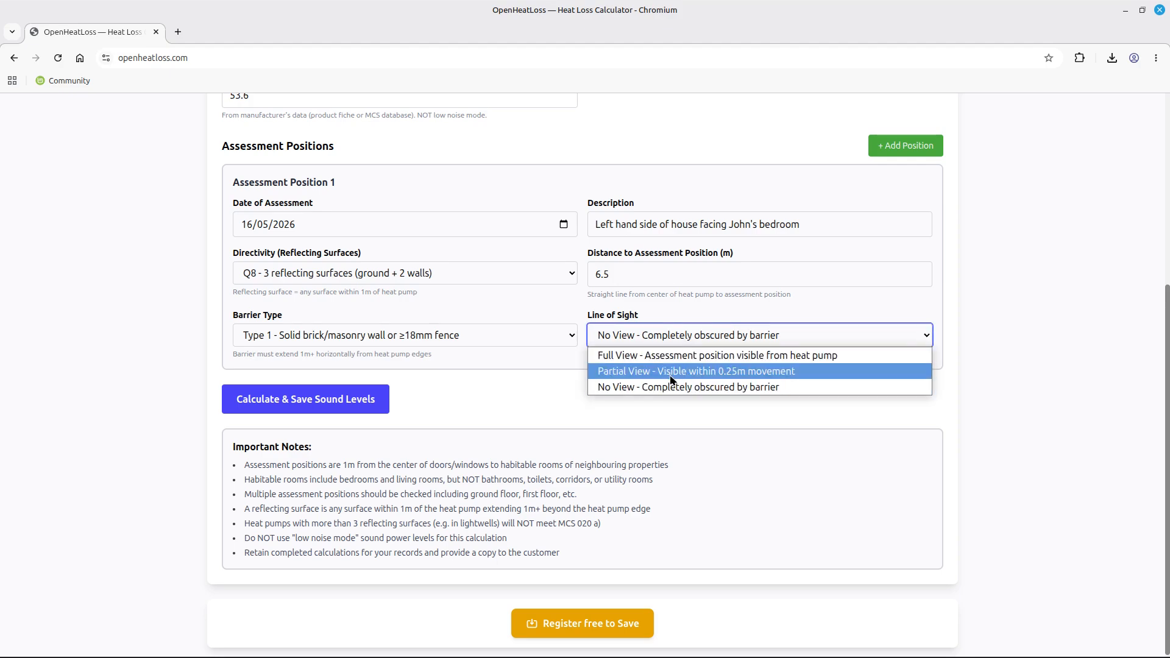
{"action": "left_click", "coordinate": [672, 379]}
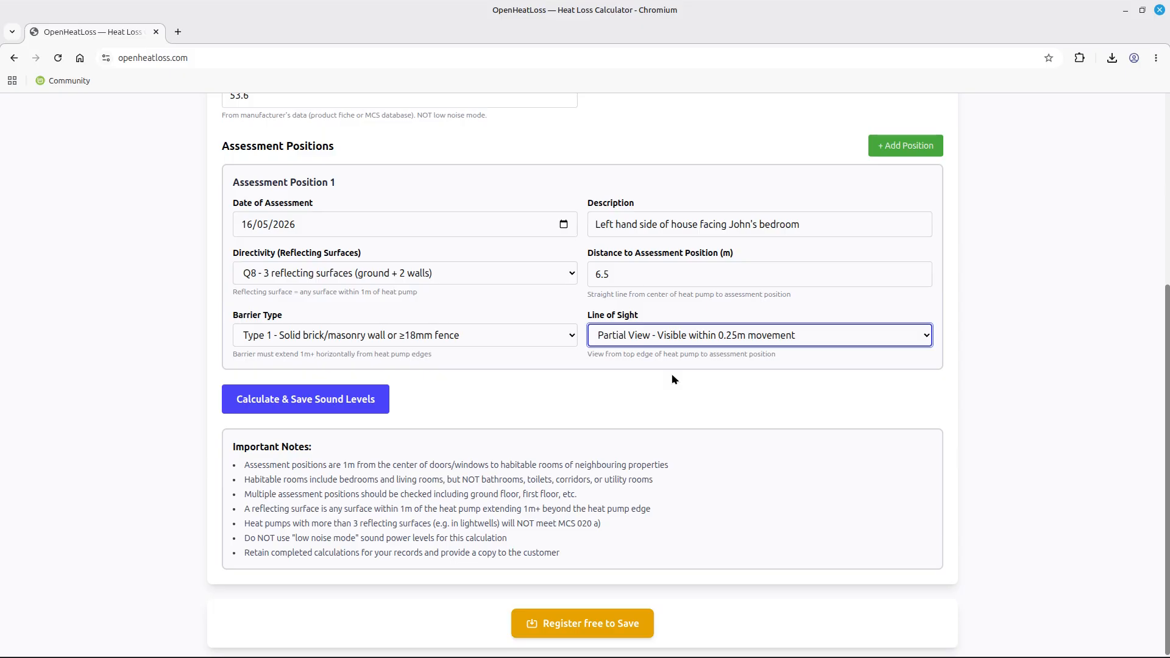
{"action": "left_click", "coordinate": [691, 342]}
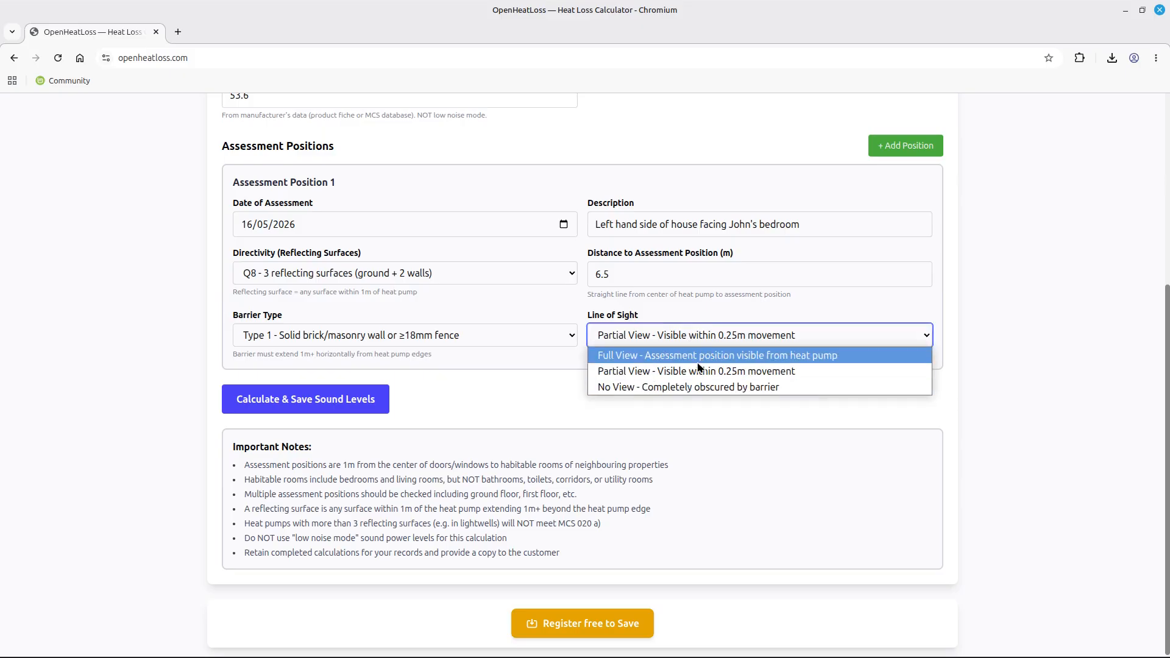
{"action": "left_click", "coordinate": [687, 388]}
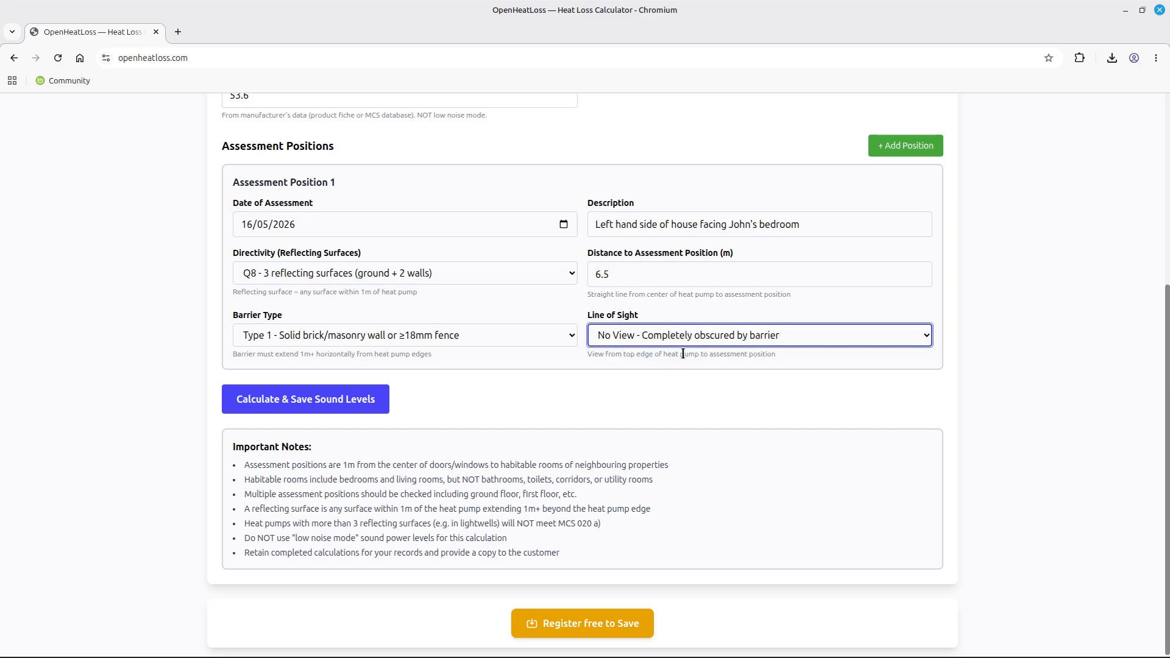
{"action": "left_click", "coordinate": [474, 334]}
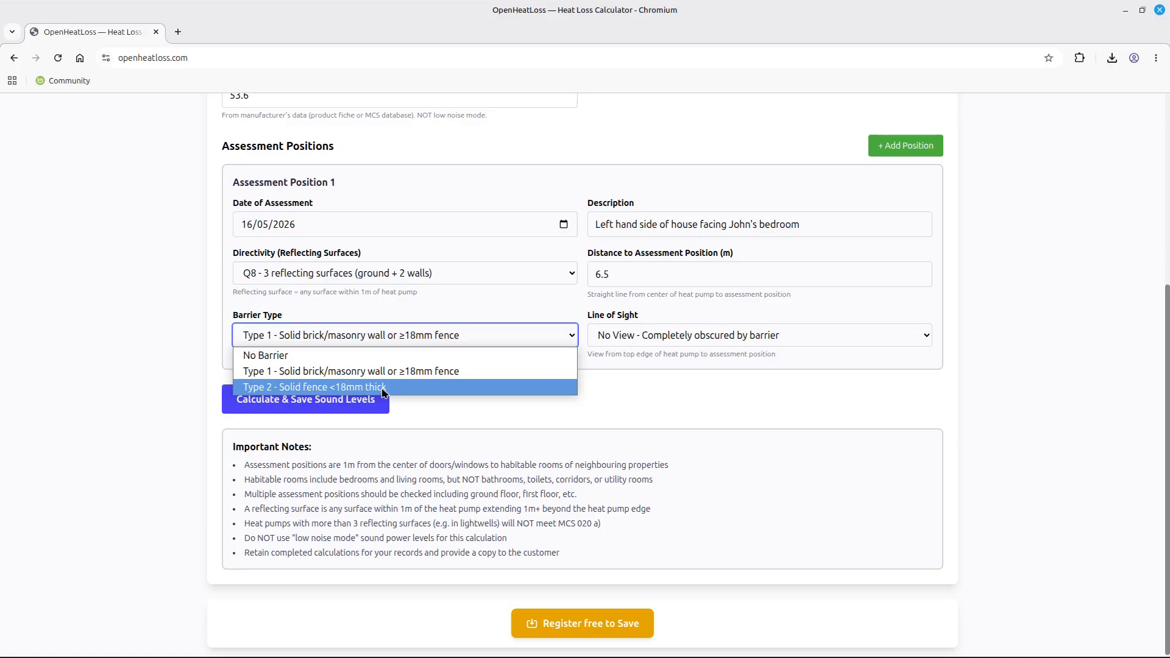
{"action": "left_click", "coordinate": [629, 344]}
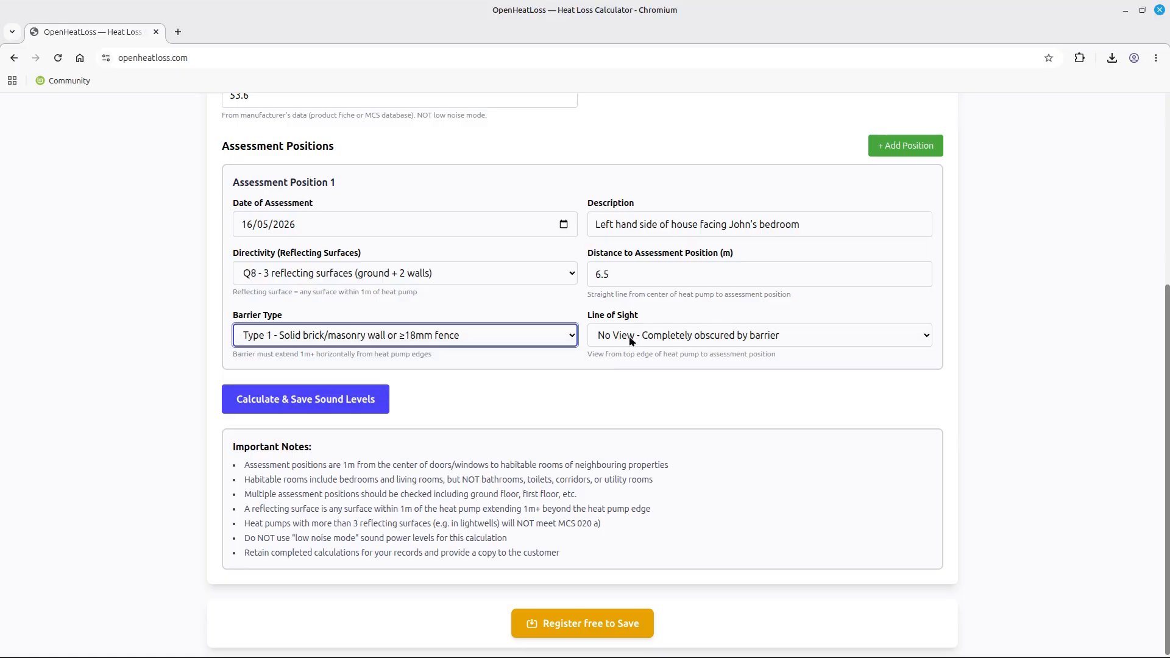
{"action": "left_click", "coordinate": [630, 339]}
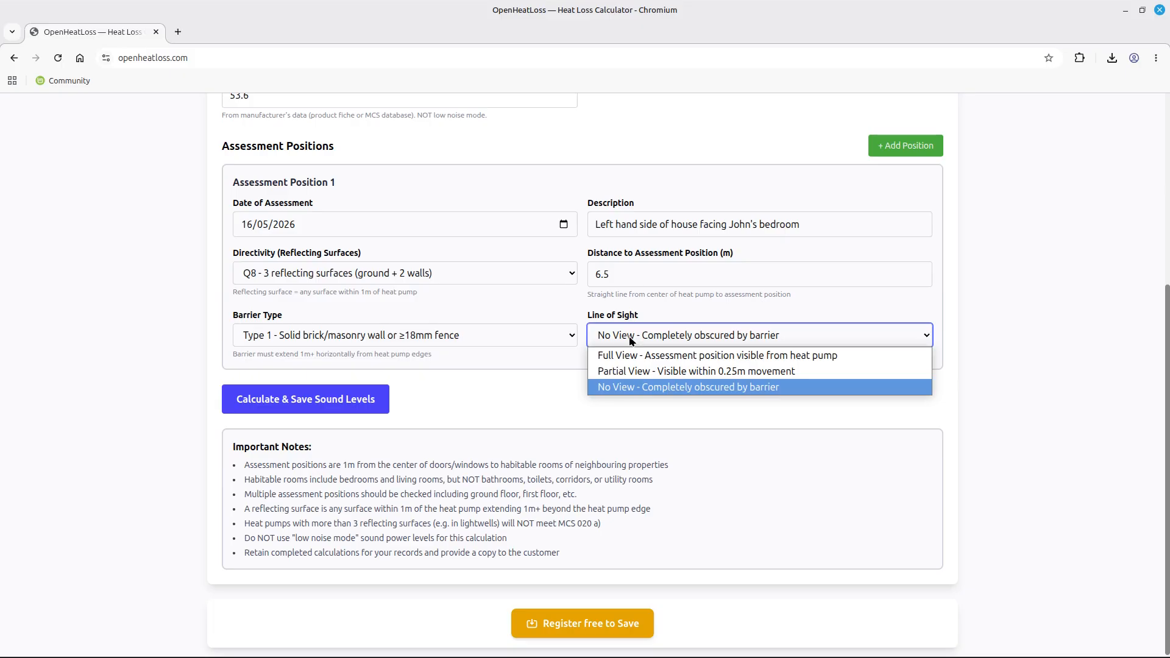
{"action": "left_click", "coordinate": [693, 388]}
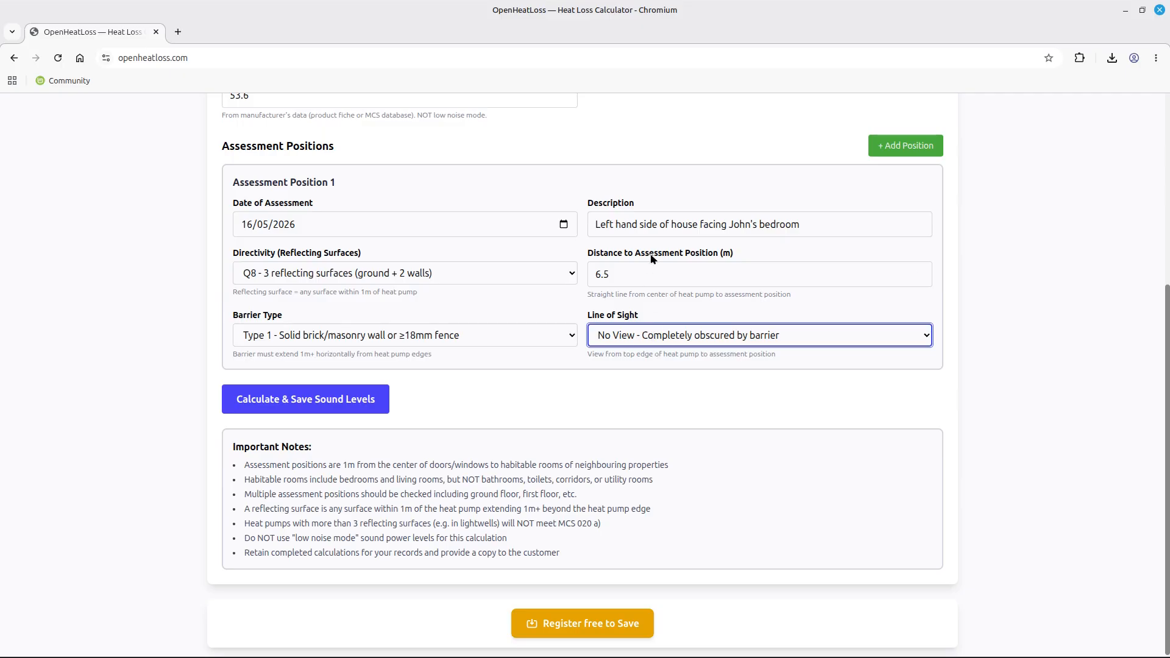
Set Position 1 to No Barrier and Full View, then save its 35.4 dB(A) result.
{"action": "left_click", "coordinate": [243, 340]}
{"action": "left_click", "coordinate": [255, 357]}
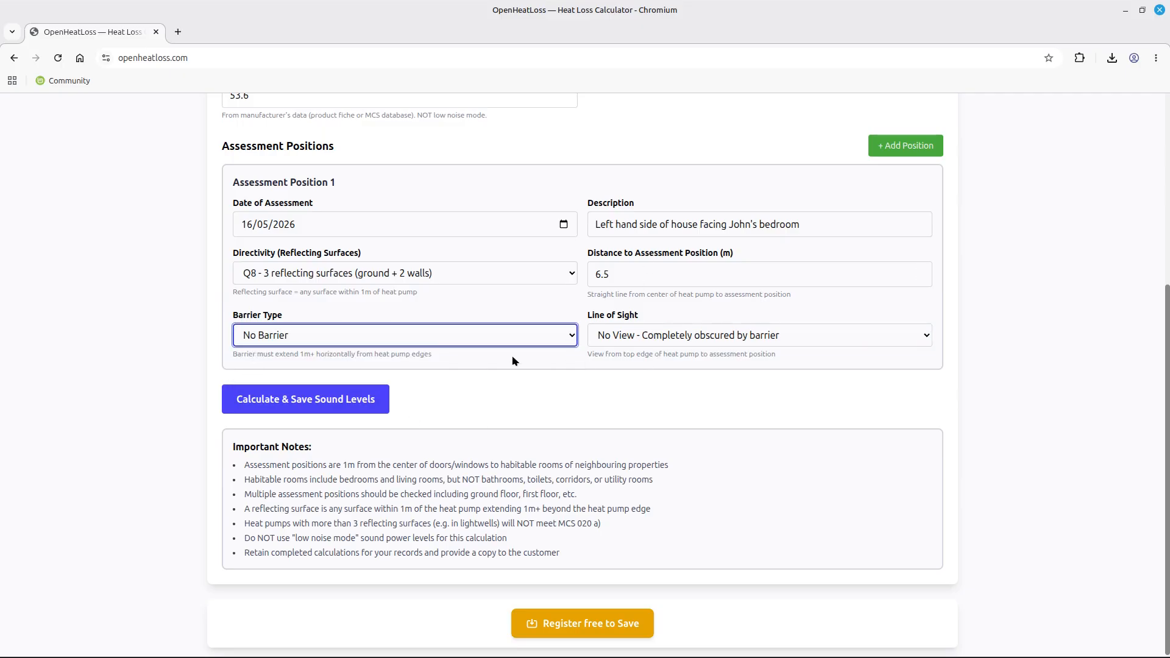
{"action": "left_click", "coordinate": [626, 339]}
{"action": "left_click", "coordinate": [625, 356]}
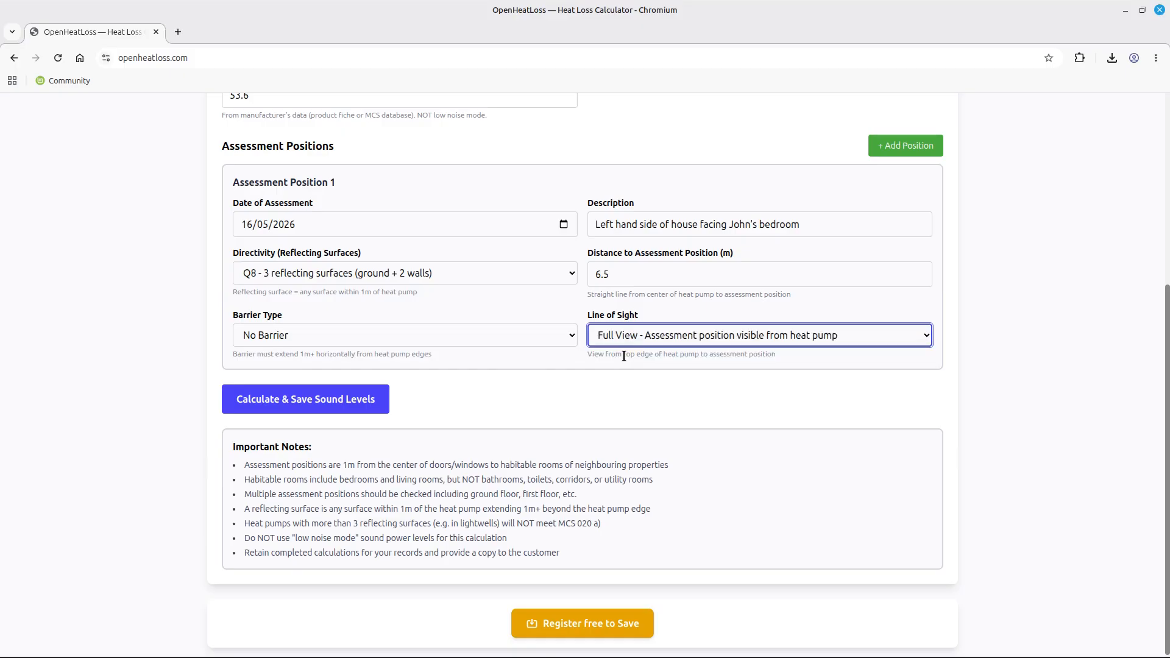
{"action": "left_click", "coordinate": [300, 407]}
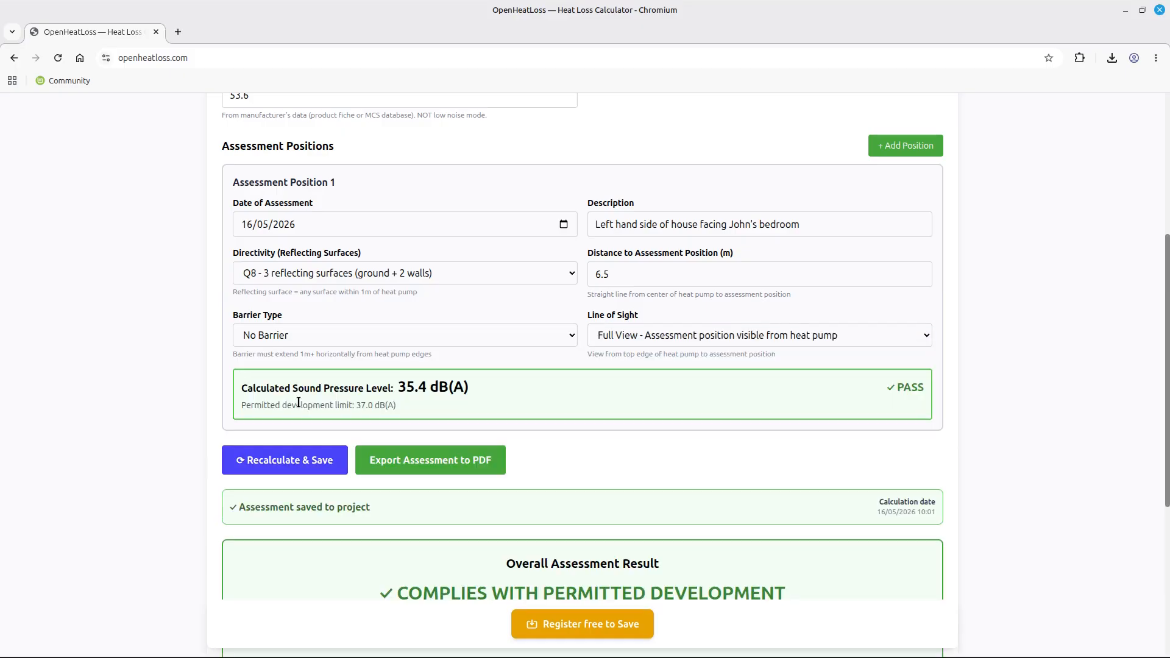
{"action": "scroll", "coordinate": [555, 411], "scroll_direction": "down", "scroll_amount": 2}
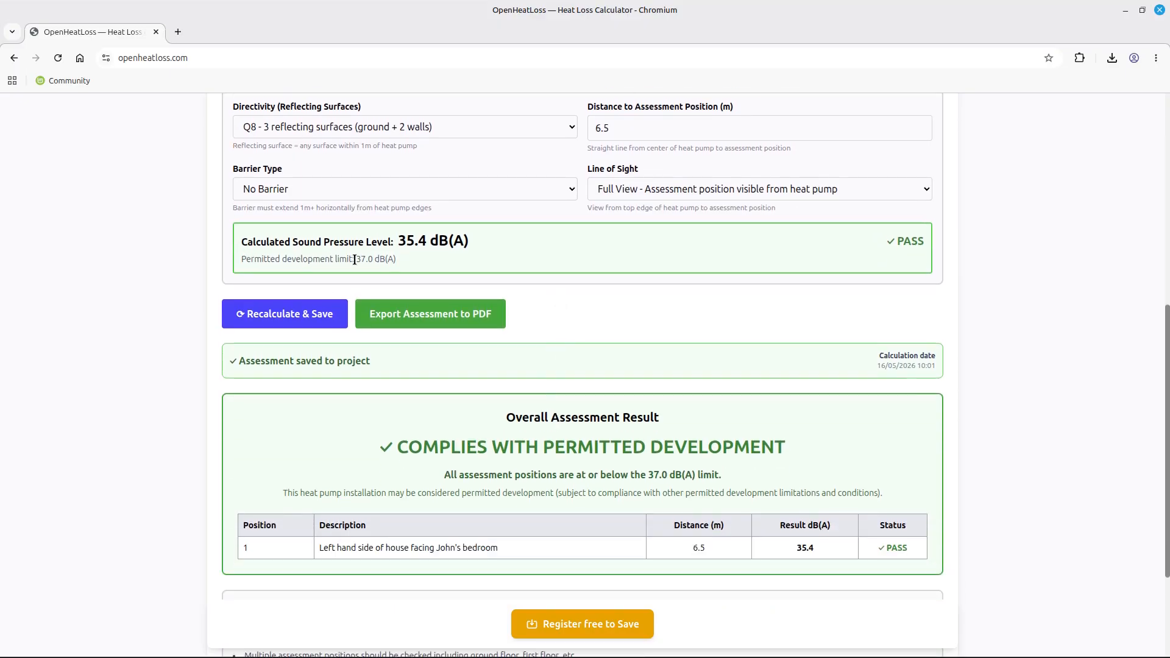
{"action": "left_click_drag", "start_coordinate": [354, 260], "coordinate": [434, 241]}
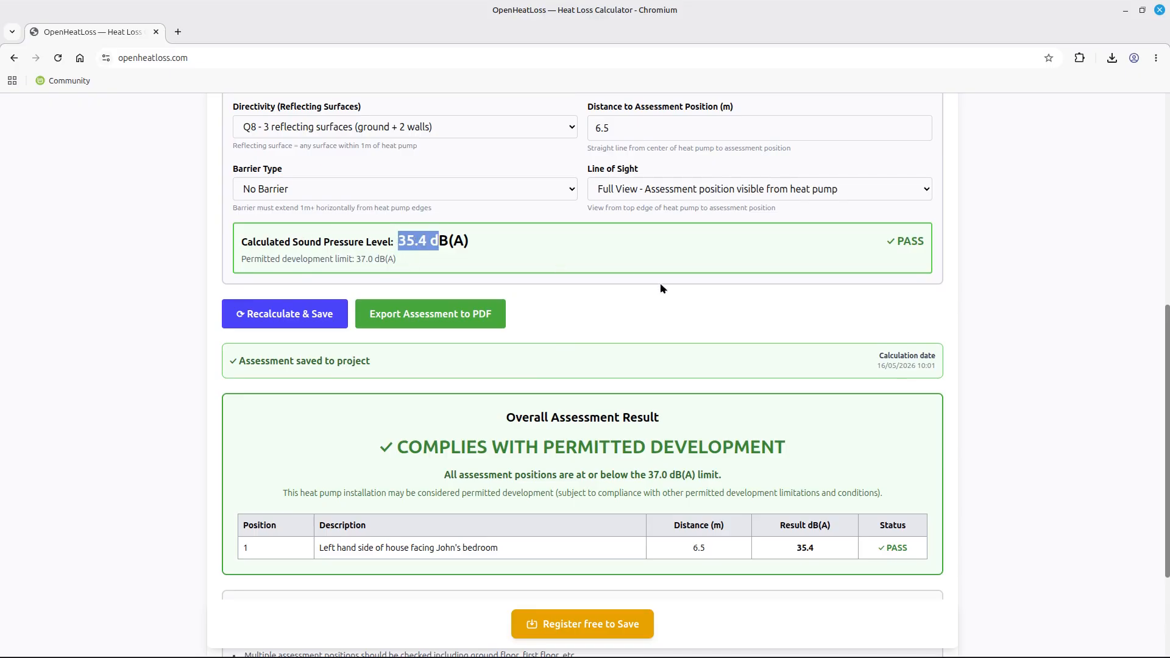
{"action": "scroll", "coordinate": [631, 432], "scroll_direction": "down", "scroll_amount": 1}
{"action": "scroll", "coordinate": [630, 433], "scroll_direction": "down", "scroll_amount": 2}
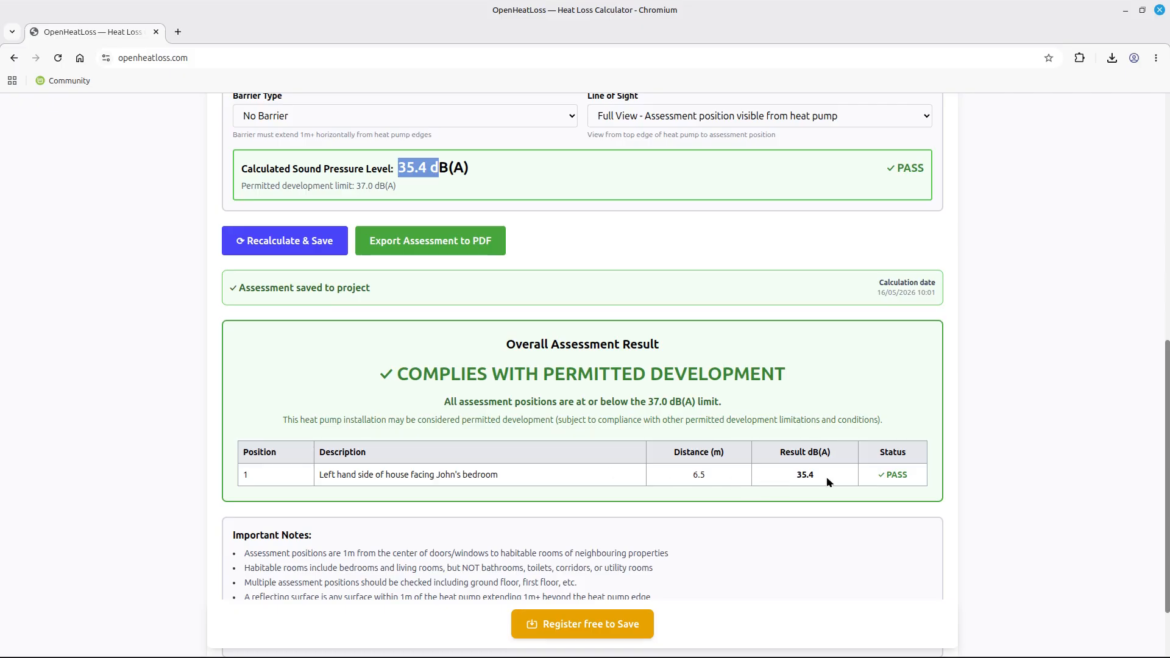
{"action": "scroll", "coordinate": [647, 456], "scroll_direction": "up", "scroll_amount": 5}
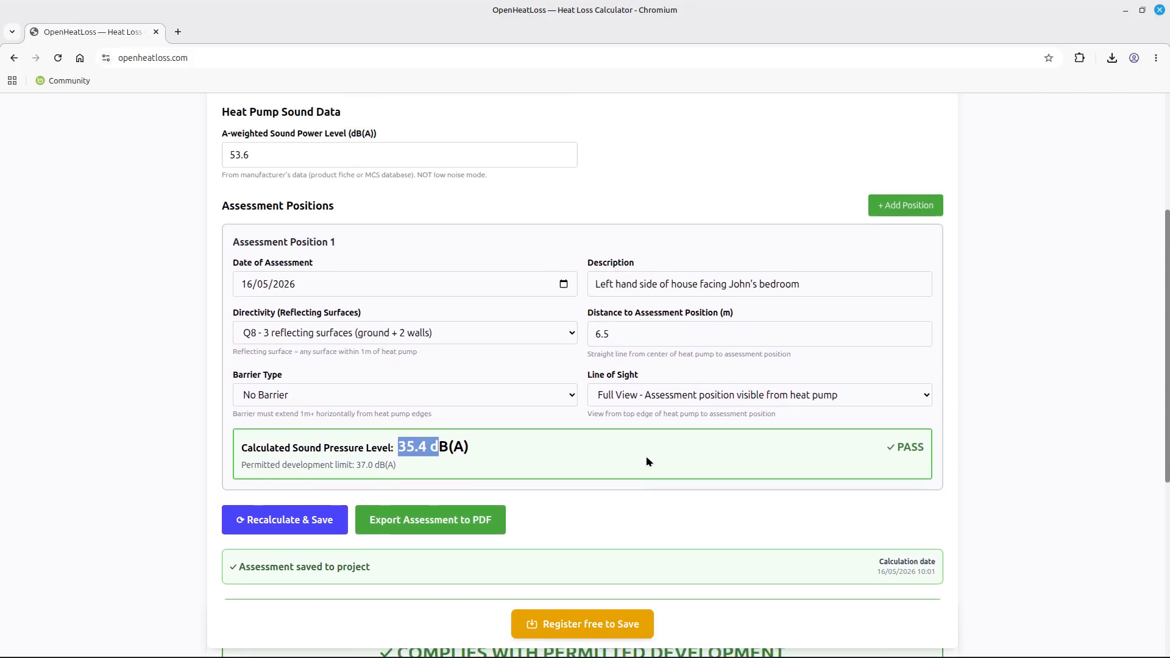
{"action": "scroll", "coordinate": [646, 456], "scroll_direction": "up", "scroll_amount": 3}
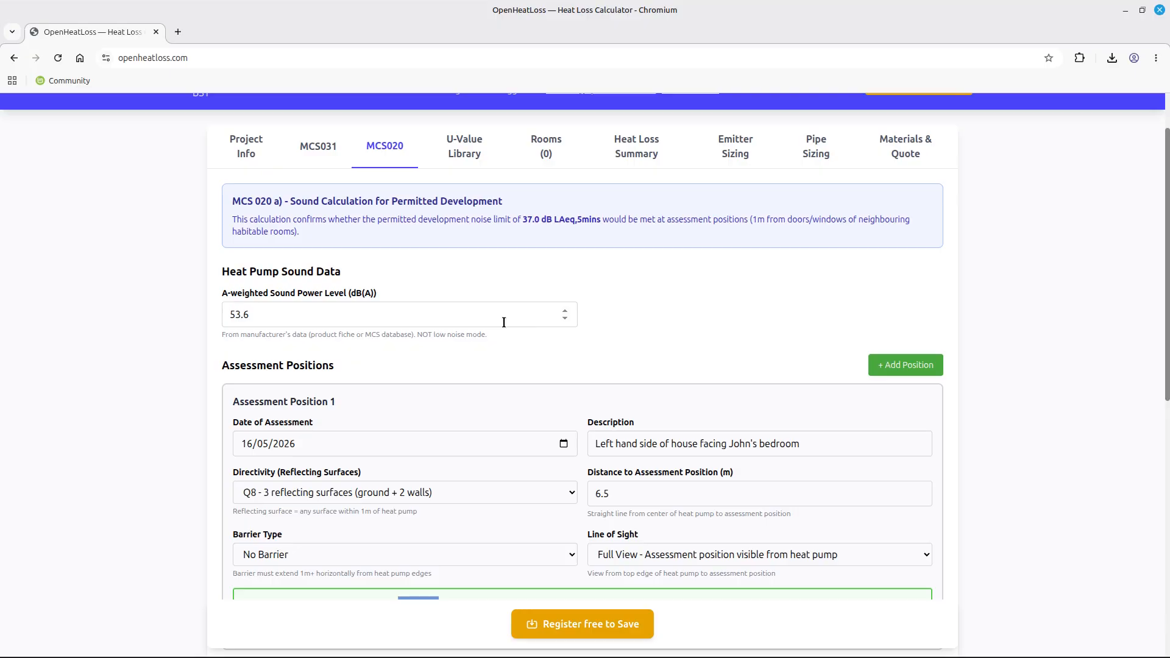
Add a second assessment position.
{"action": "left_click", "coordinate": [893, 369]}
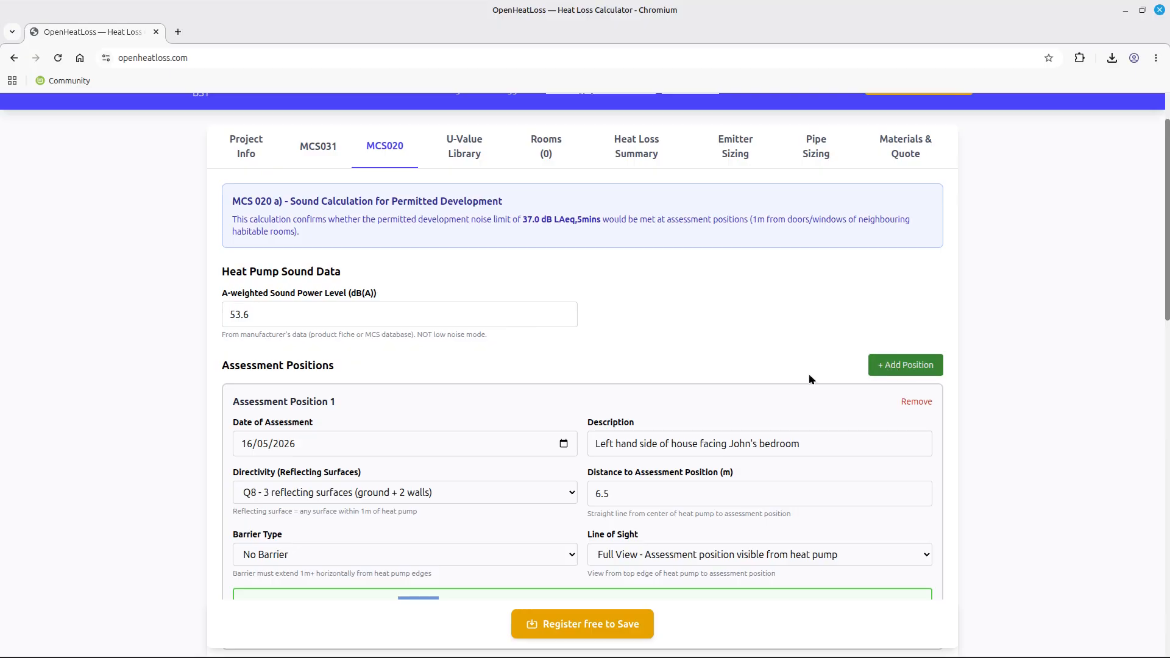
{"action": "scroll", "coordinate": [595, 356], "scroll_direction": "down", "scroll_amount": 3}
{"action": "scroll", "coordinate": [593, 358], "scroll_direction": "down", "scroll_amount": 4}
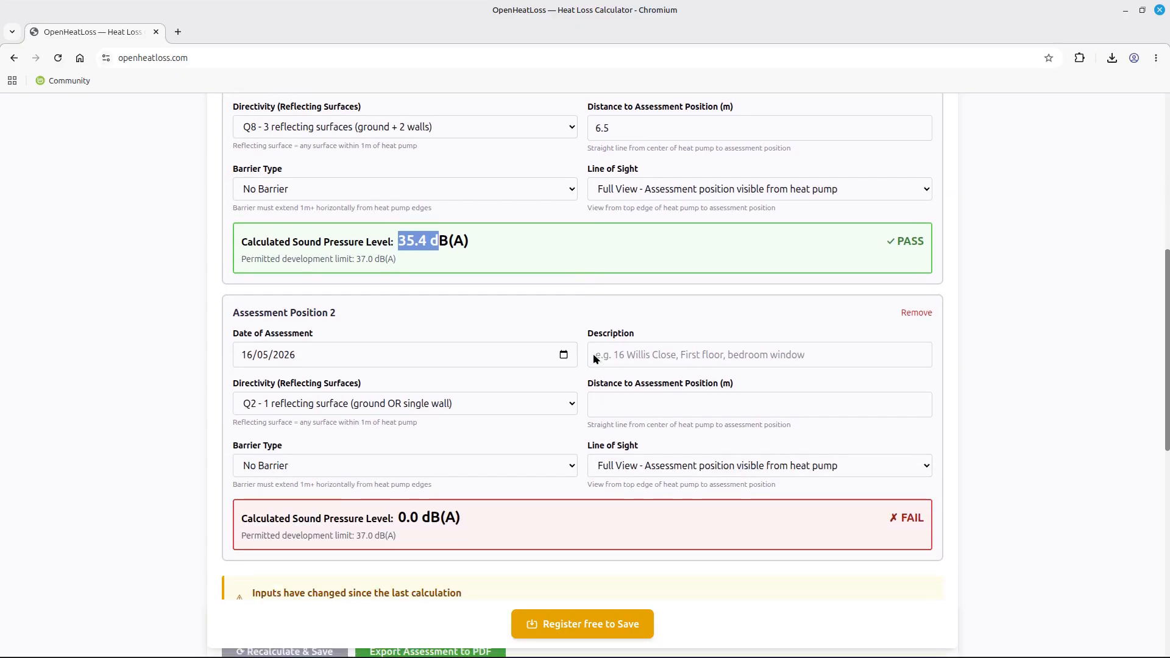
Describe Position 2 as the left hand of the house facing a living room.
{"action": "left_click", "coordinate": [592, 355]}
{"action": "scroll", "coordinate": [593, 360], "scroll_direction": "up", "scroll_amount": 3}
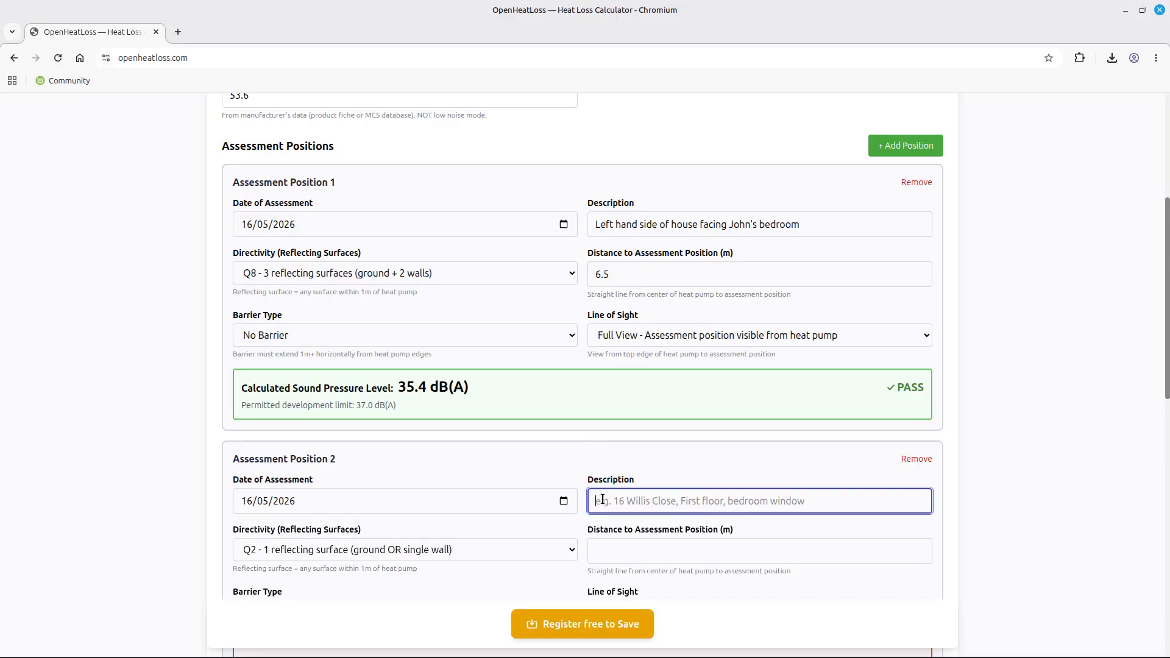
{"action": "type", "text": "Left hand"}
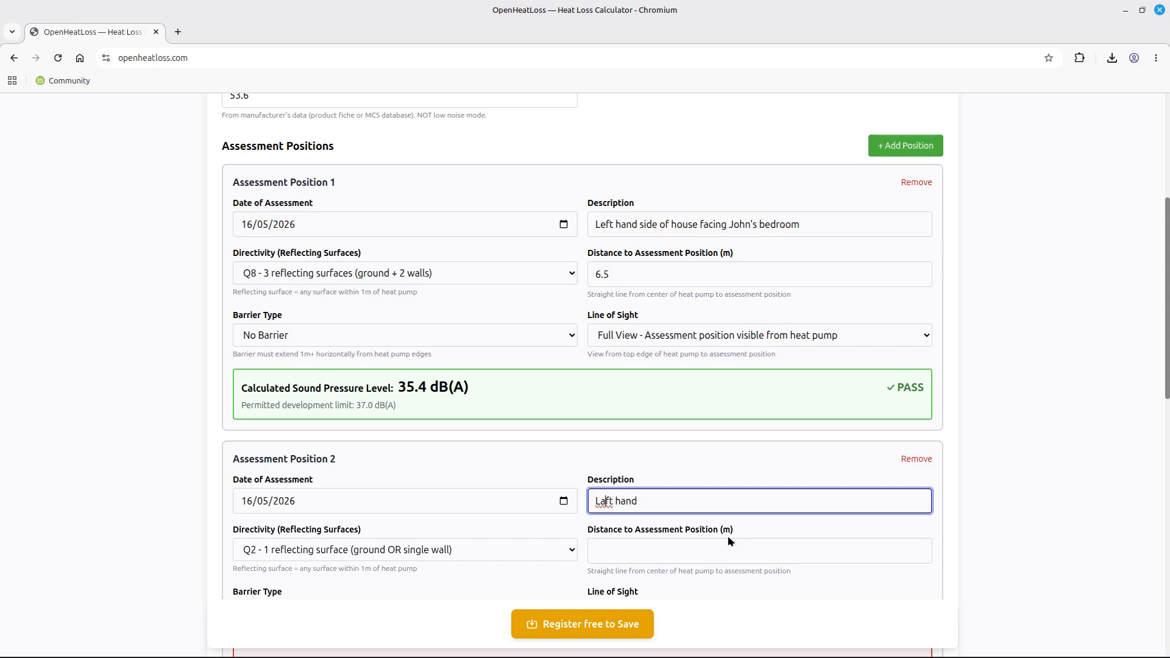
{"action": "key", "text": "BackSpace"}
{"action": "type", "text": "eft hand of house"}
{"action": "type", "text": "facing John's livin"}
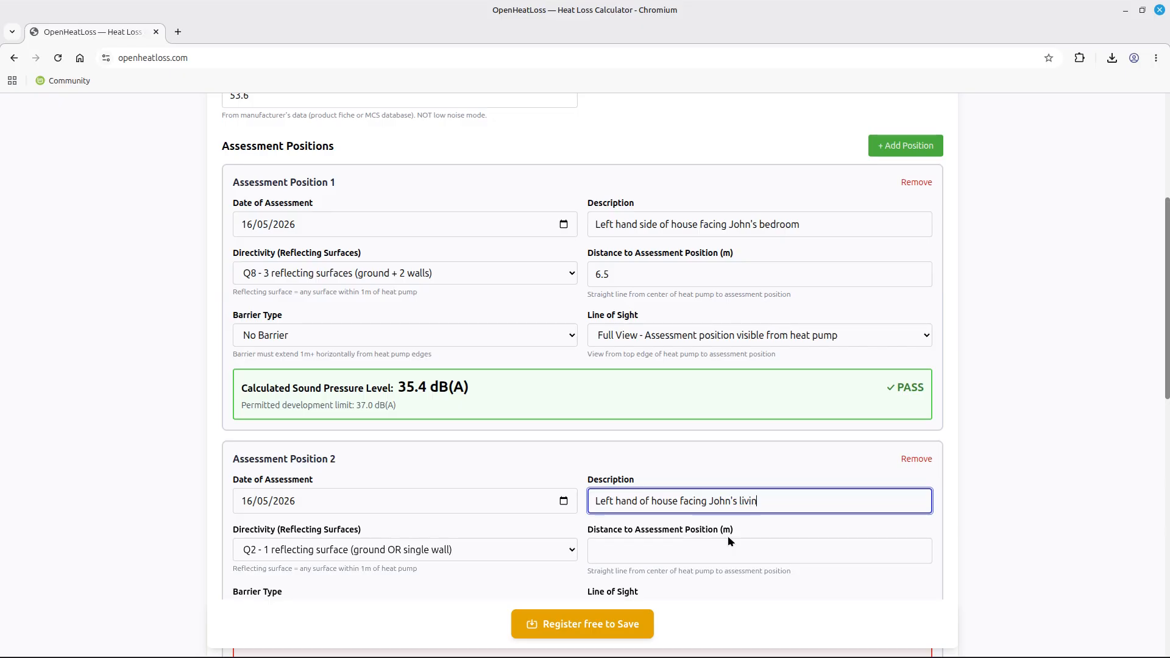
{"action": "type", "text": "room"}
{"action": "scroll", "coordinate": [410, 417], "scroll_direction": "down", "scroll_amount": 2}
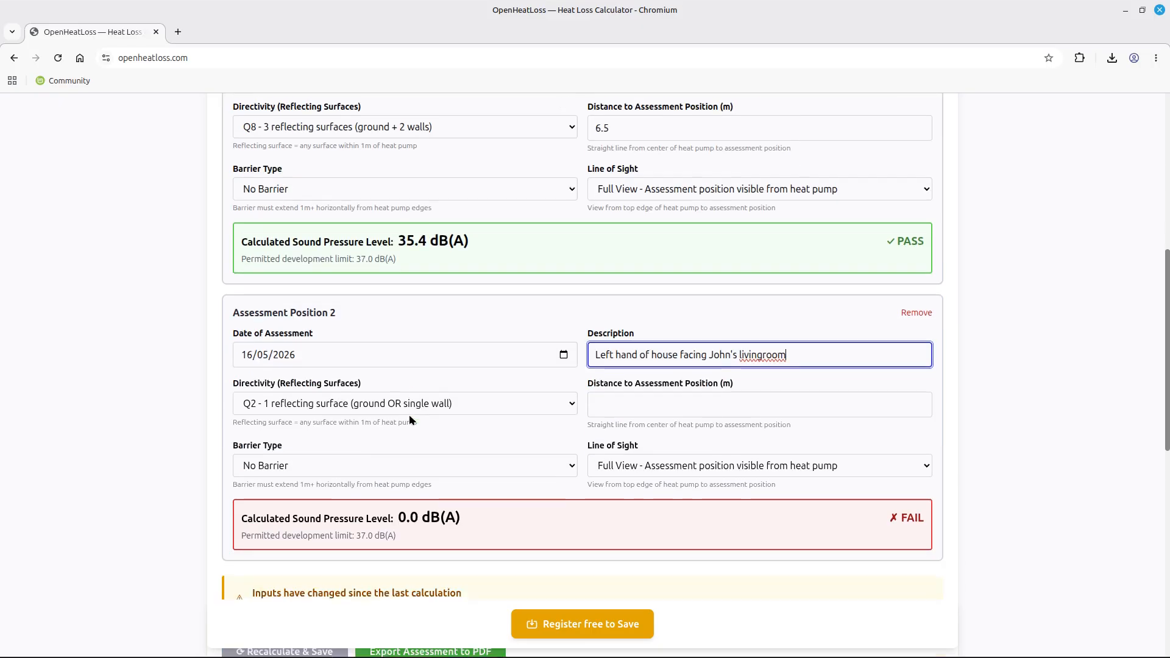
Give Position 2 Q8 three-reflecting-surface directivity and an 8 m distance.
{"action": "left_click", "coordinate": [370, 406]}
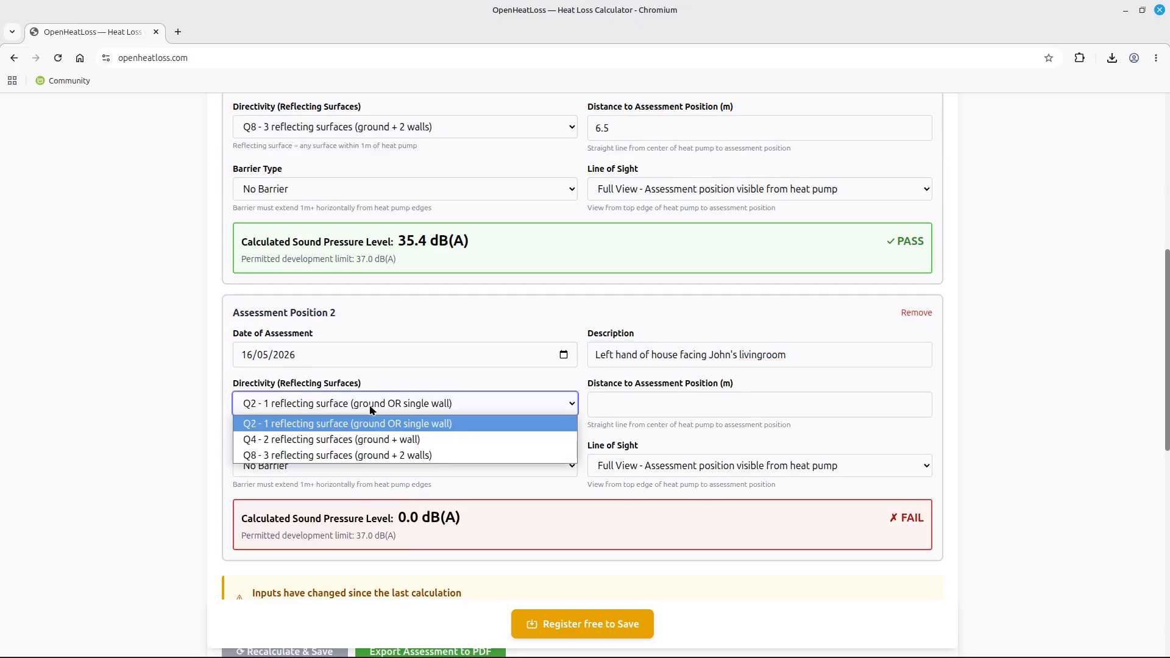
{"action": "left_click", "coordinate": [356, 455]}
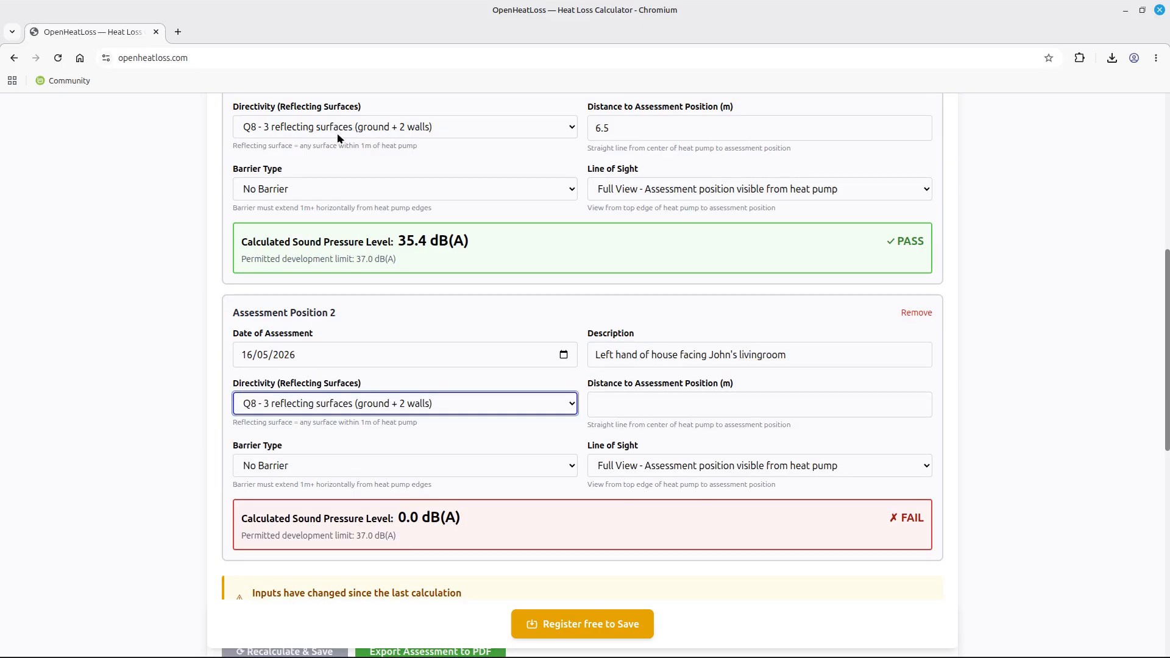
{"action": "left_click", "coordinate": [618, 415]}
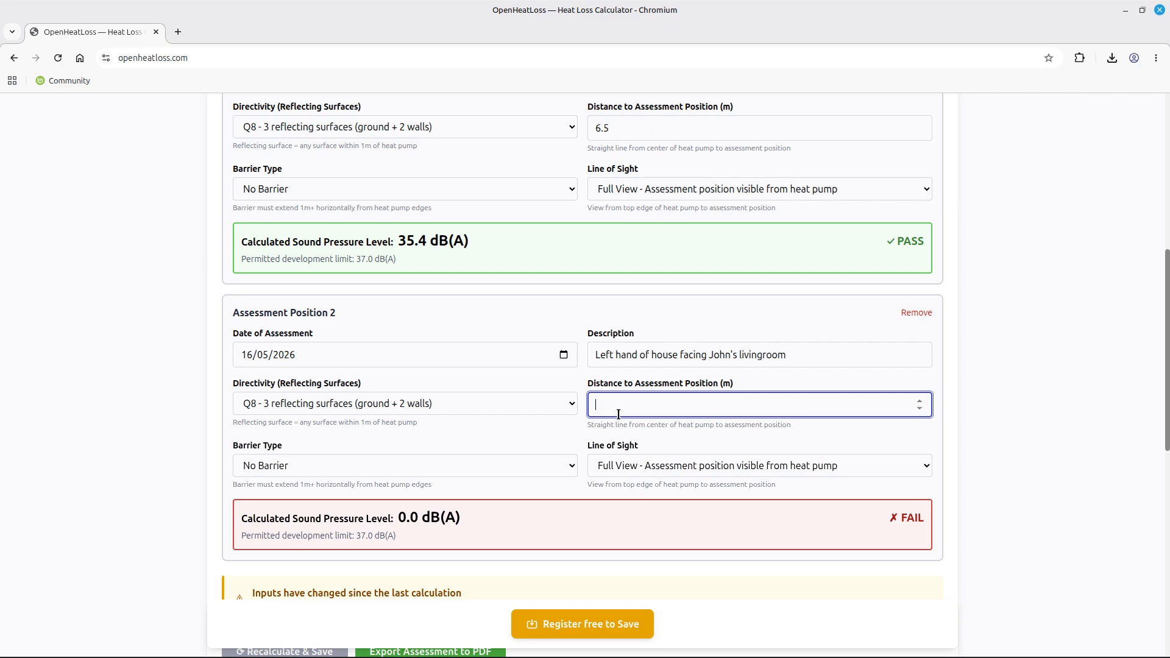
{"action": "type", "text": "8"}
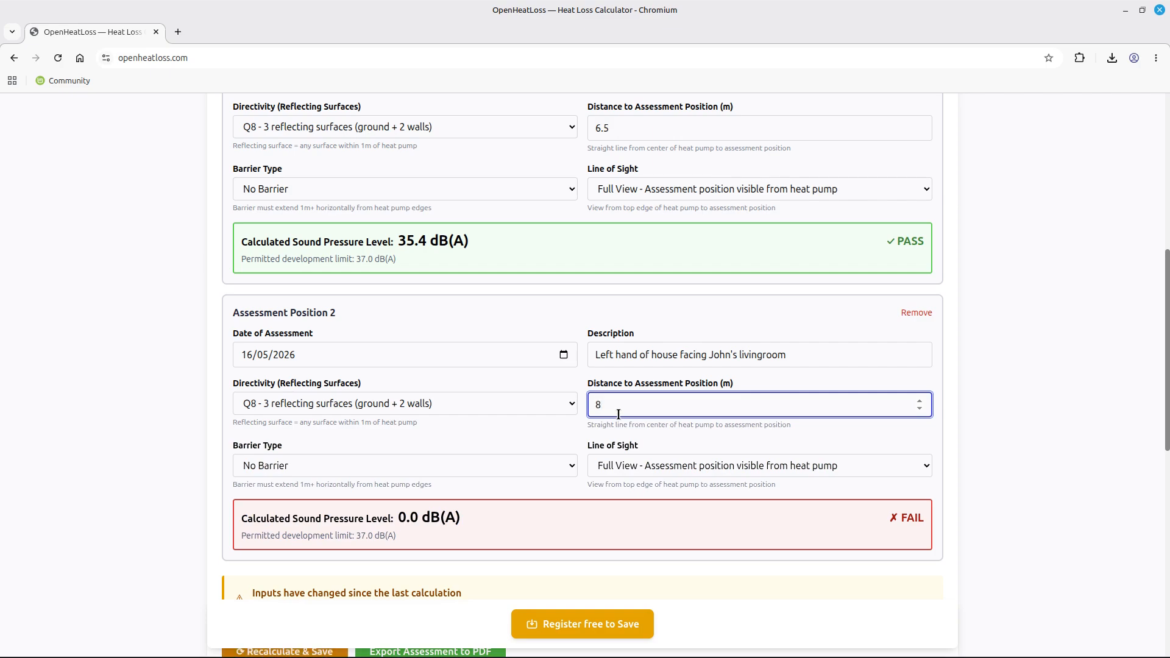
{"action": "scroll", "coordinate": [507, 438], "scroll_direction": "down", "scroll_amount": 2}
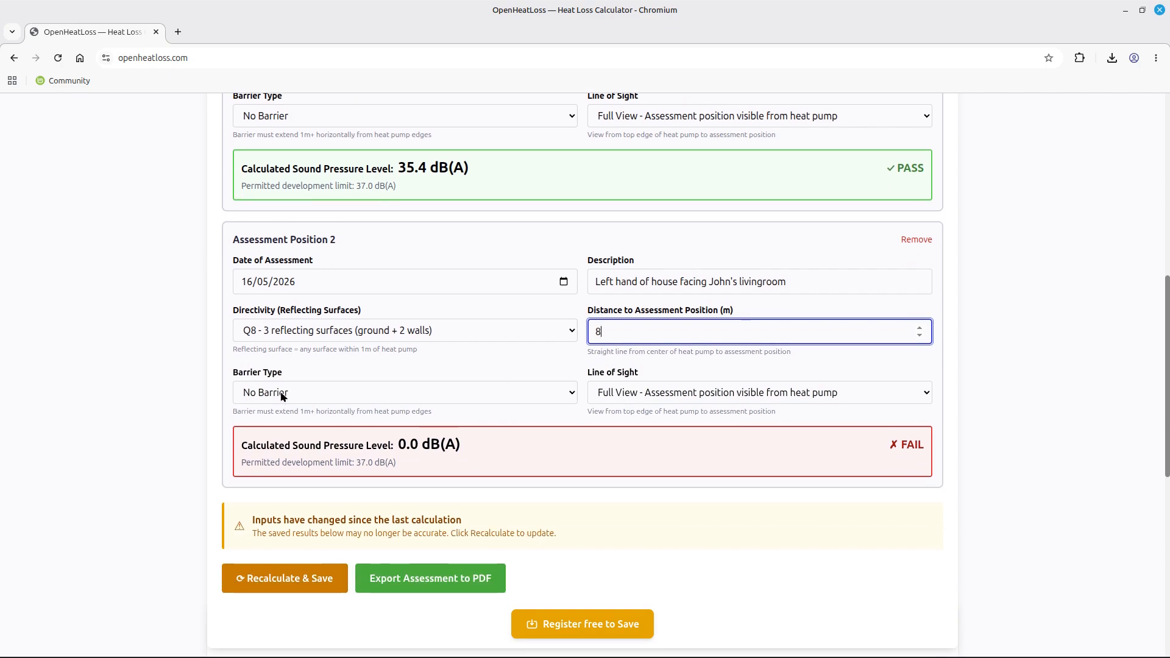
Set Position 2's barrier to Type 2 - Solid fence <18mm thick and line of sight to No View.
{"action": "left_click", "coordinate": [282, 395]}
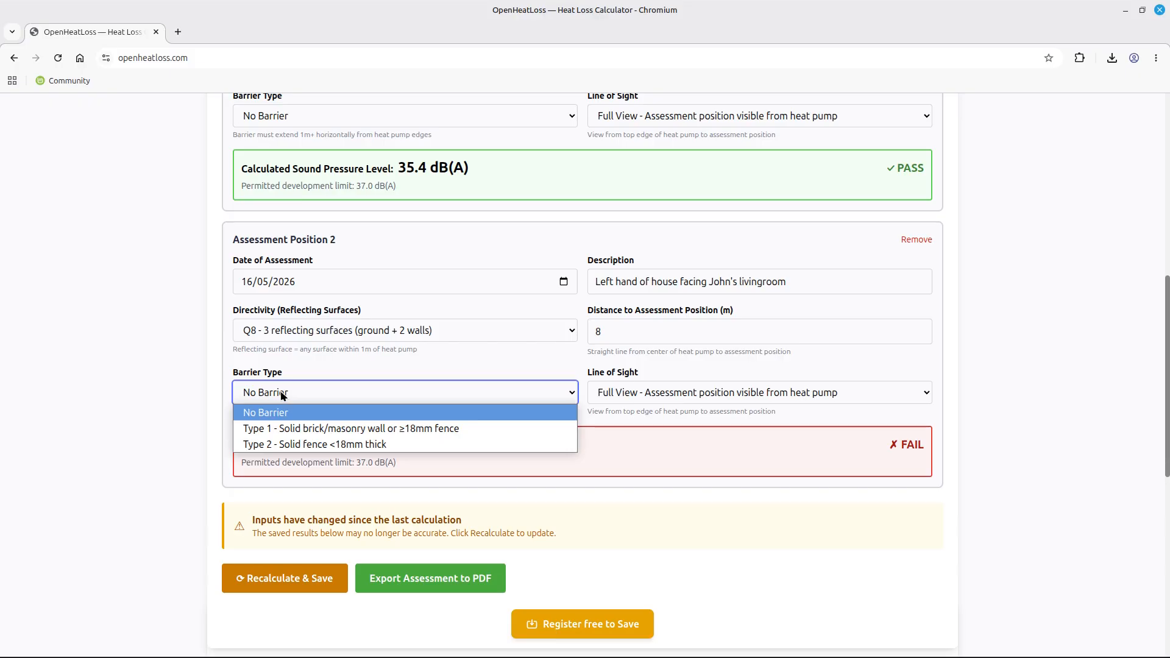
{"action": "left_click", "coordinate": [288, 445]}
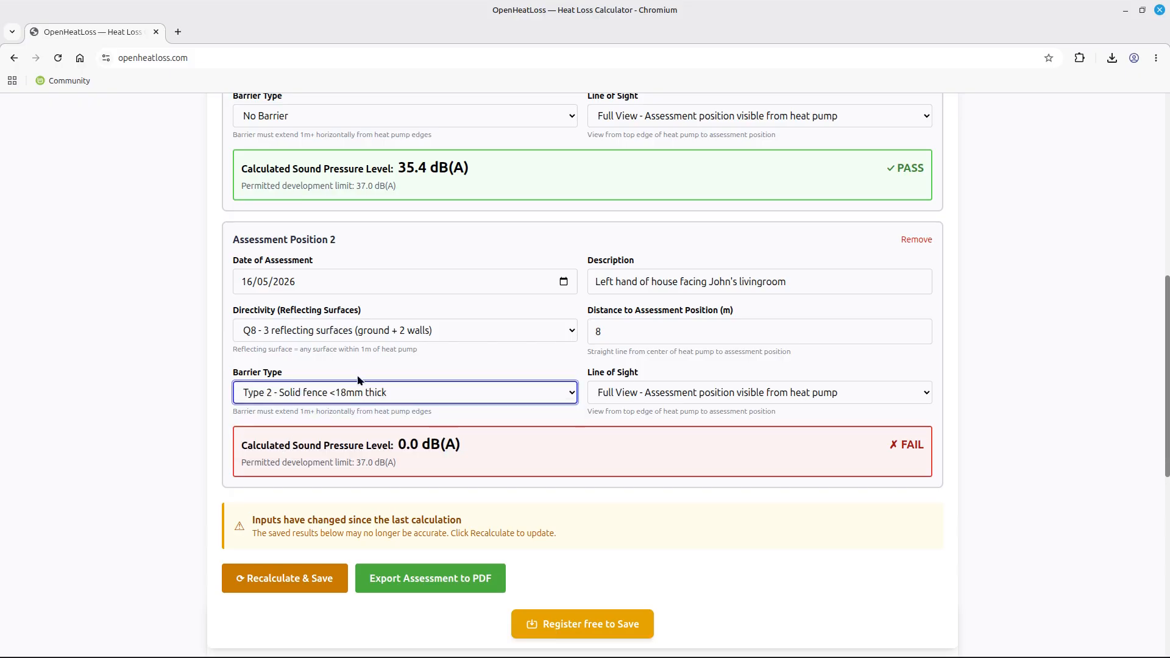
{"action": "left_click", "coordinate": [605, 393]}
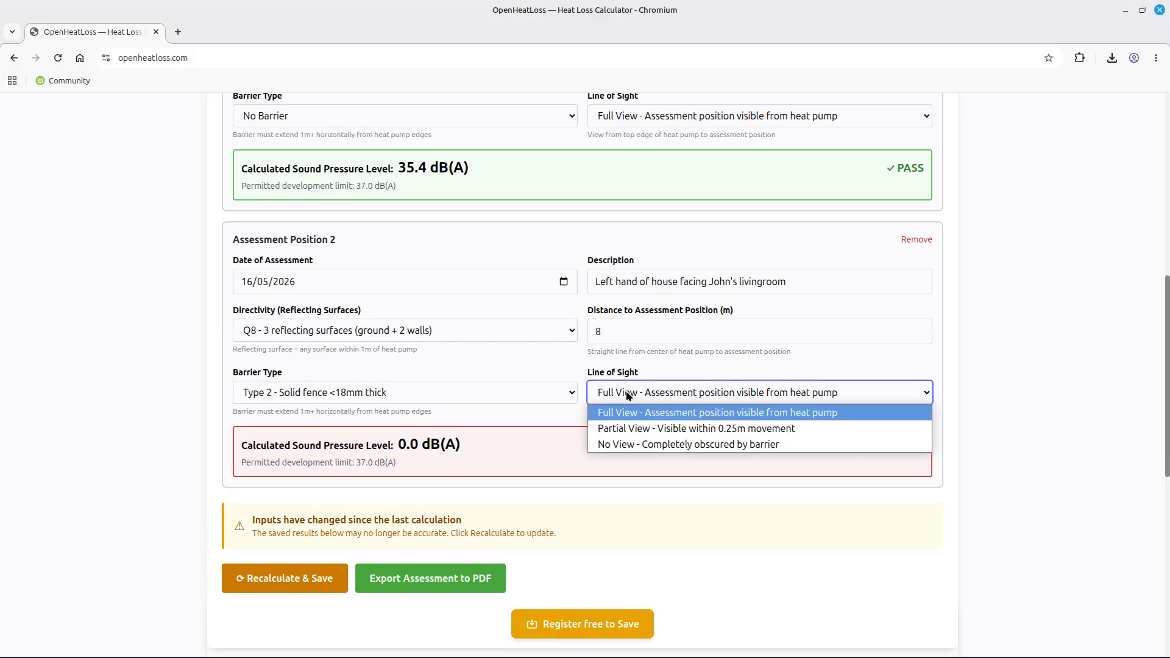
{"action": "left_click", "coordinate": [613, 445]}
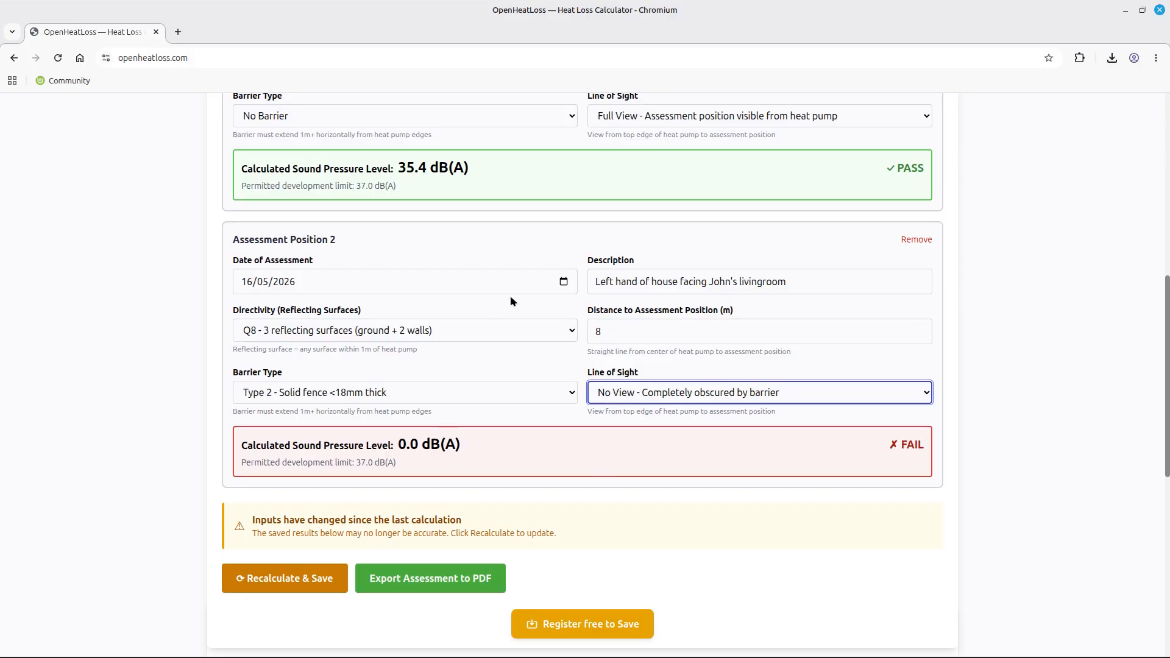
Recalculate and save, giving Position 2 a 28.6 dB(A) PASS, and review the overall result.
{"action": "scroll", "coordinate": [369, 440], "scroll_direction": "down", "scroll_amount": 3}
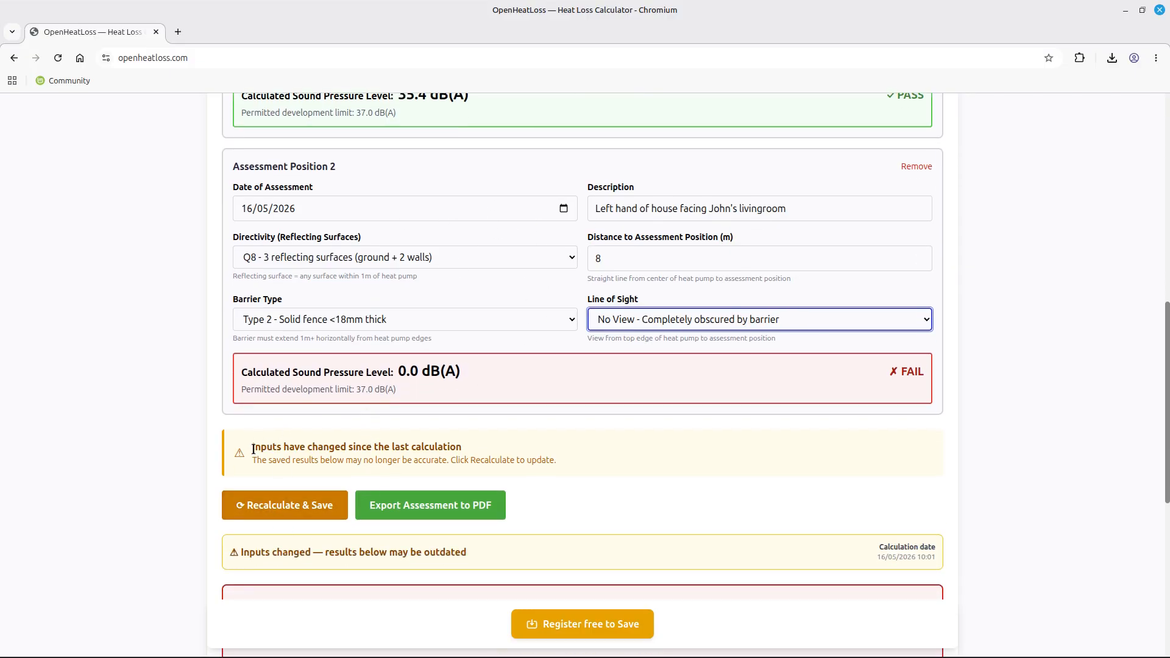
{"action": "left_click_drag", "start_coordinate": [252, 447], "coordinate": [504, 447]}
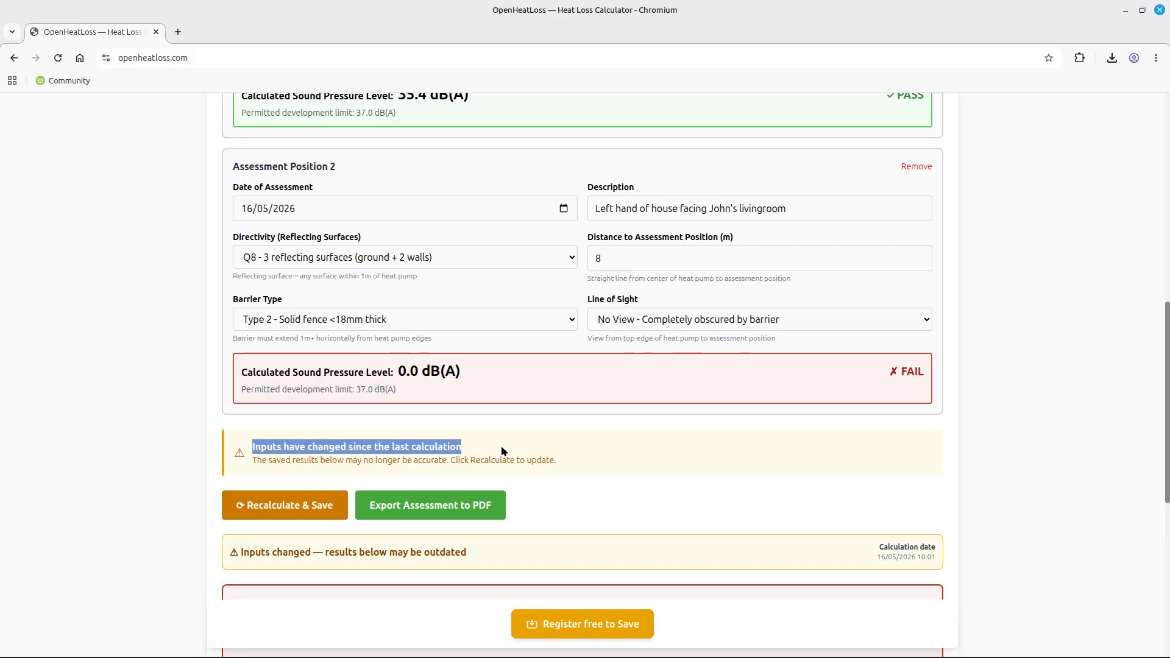
{"action": "left_click", "coordinate": [280, 512]}
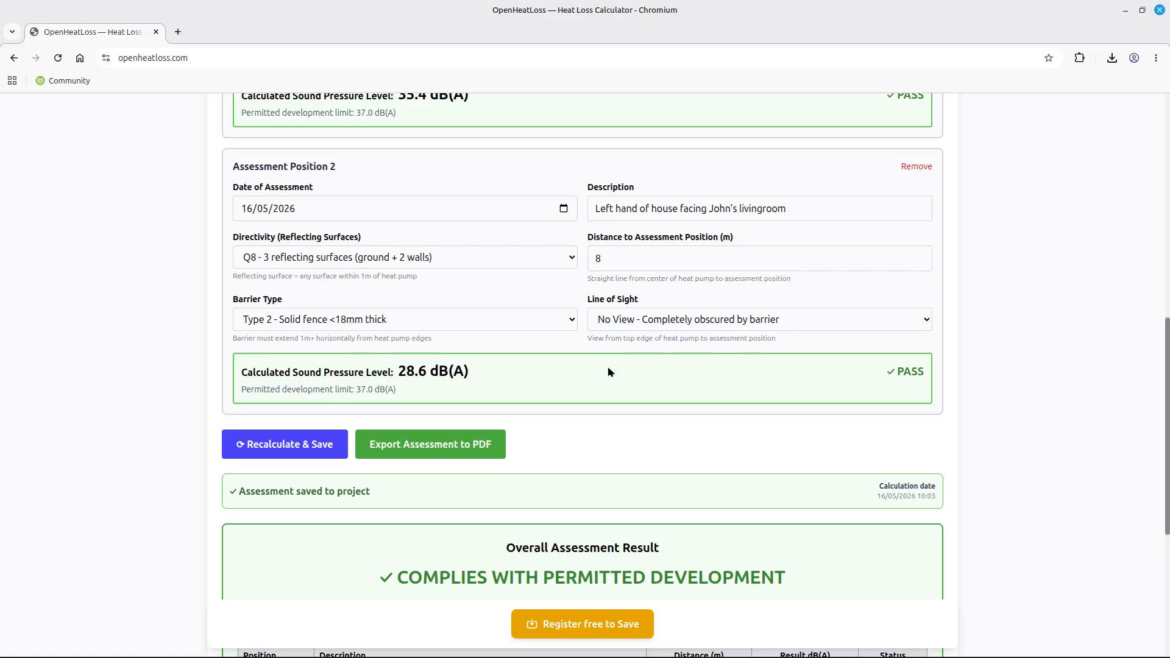
{"action": "scroll", "coordinate": [608, 367], "scroll_direction": "down", "scroll_amount": 4}
{"action": "scroll", "coordinate": [621, 387], "scroll_direction": "down", "scroll_amount": 1}
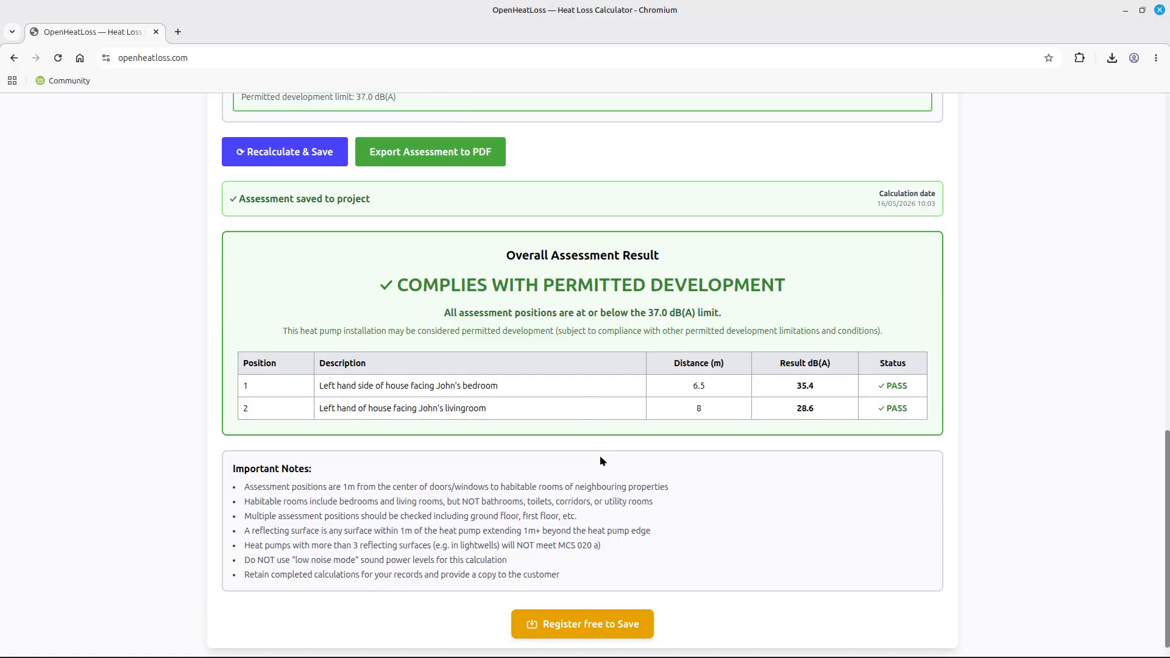
{"action": "scroll", "coordinate": [600, 457], "scroll_direction": "up", "scroll_amount": 5}
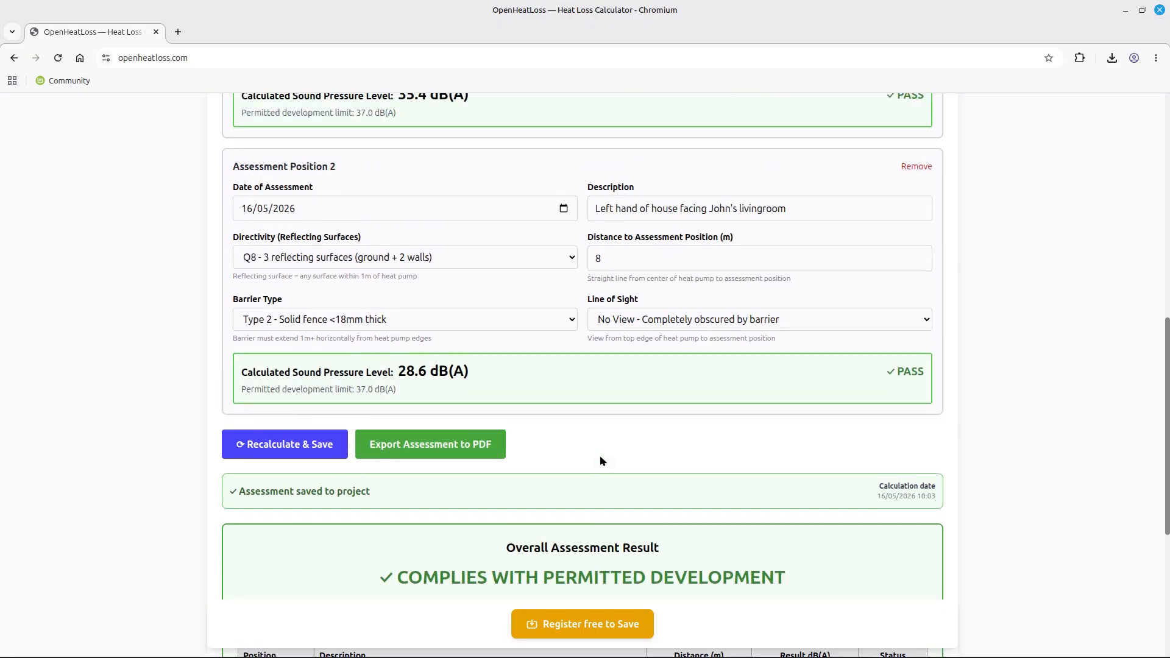
Export the MCS 020 a) assessment to PDF and open the downloaded three-page report.
{"action": "left_click", "coordinate": [429, 451]}
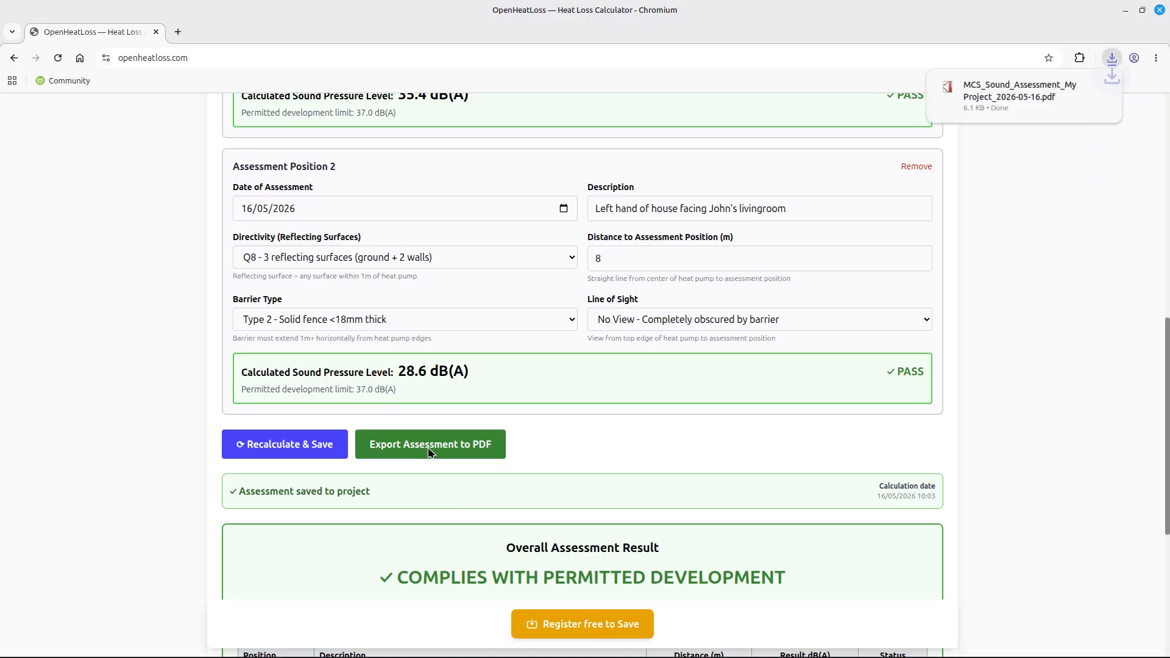
{"action": "left_click", "coordinate": [992, 87]}
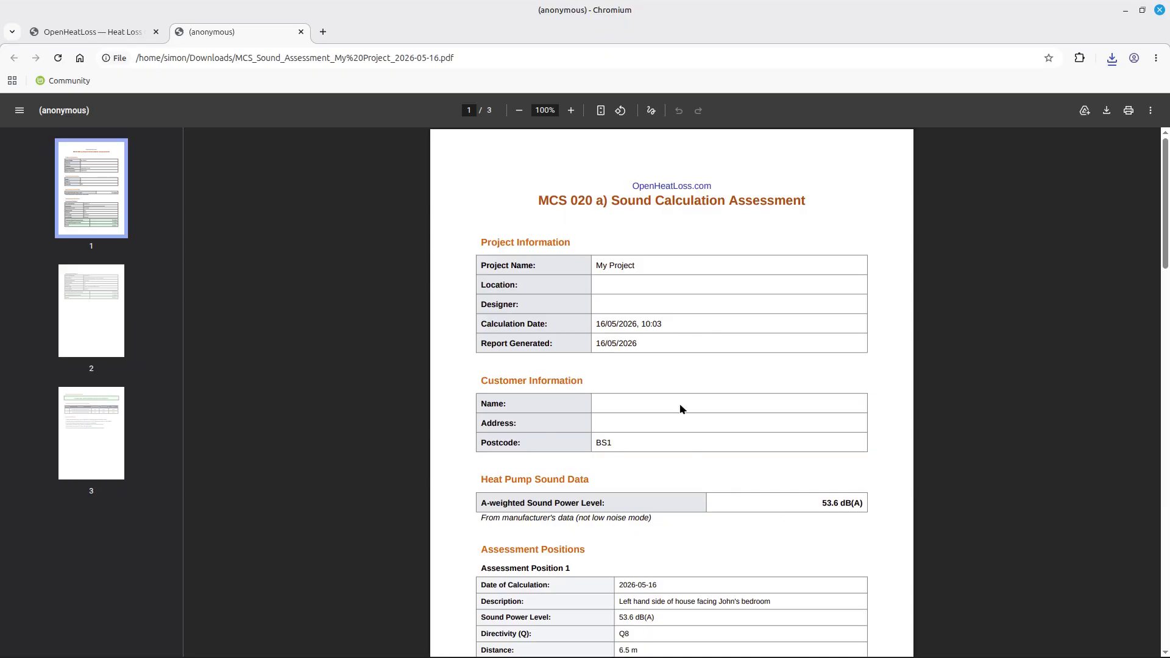
{"action": "scroll", "coordinate": [656, 317], "scroll_direction": "down", "scroll_amount": 7}
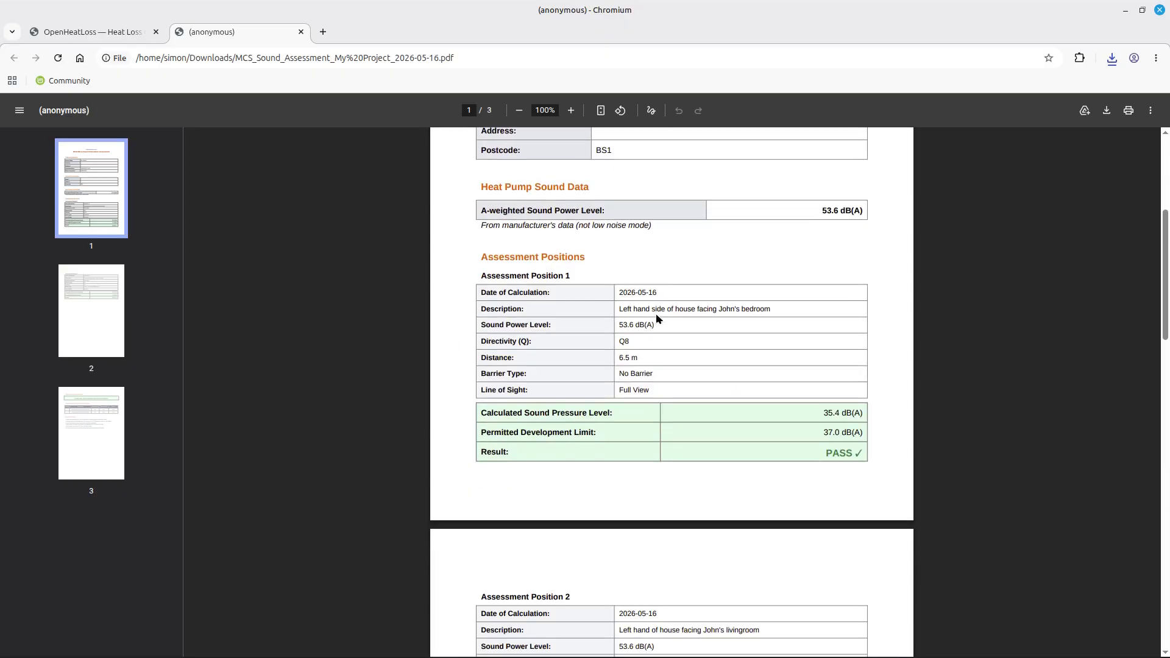
{"action": "scroll", "coordinate": [656, 320], "scroll_direction": "down", "scroll_amount": 5}
{"action": "scroll", "coordinate": [622, 445], "scroll_direction": "down", "scroll_amount": 10}
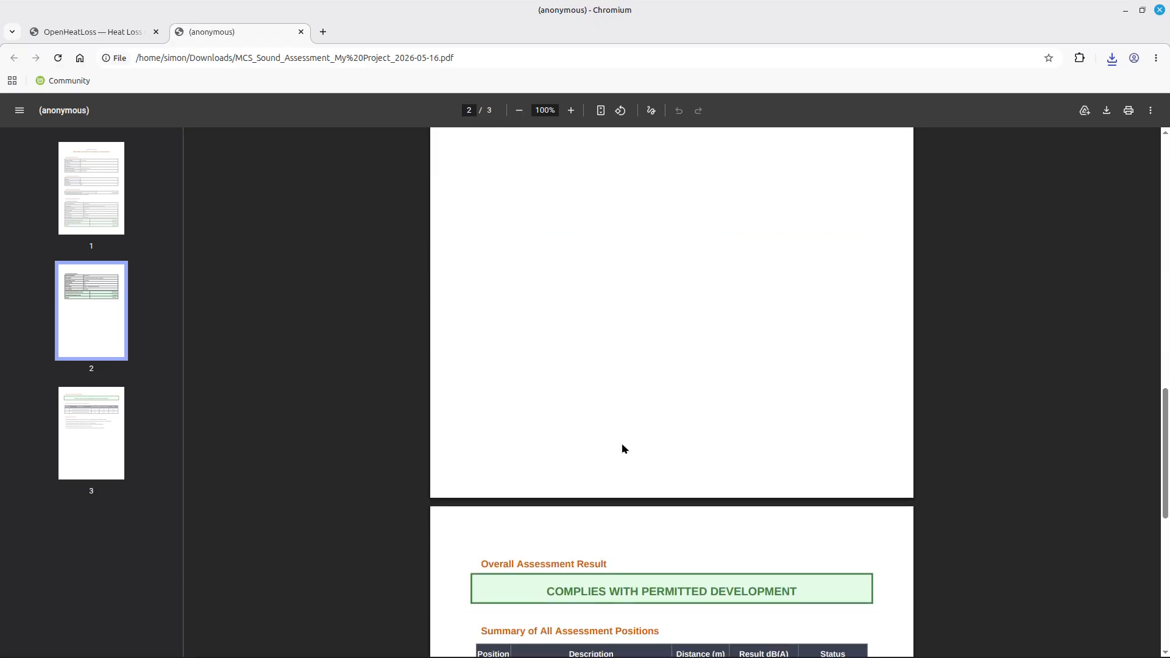
{"action": "scroll", "coordinate": [622, 448], "scroll_direction": "down", "scroll_amount": 1}
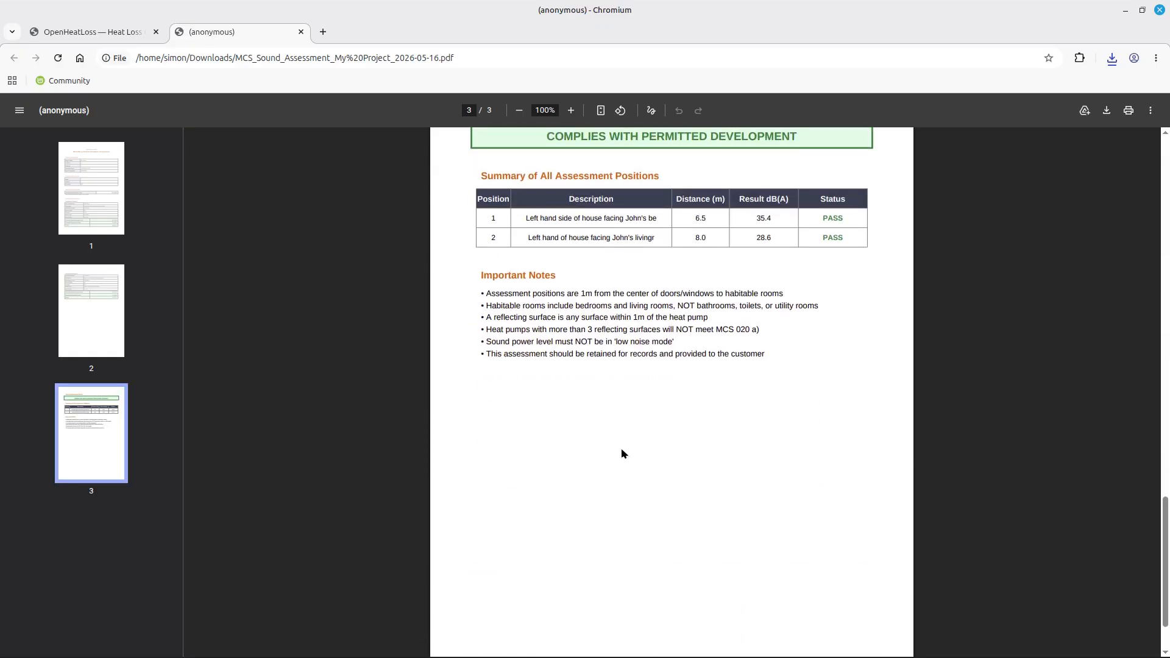
Review the report pages to confirm both positions pass.
{"action": "scroll", "coordinate": [616, 450], "scroll_direction": "up", "scroll_amount": 3}
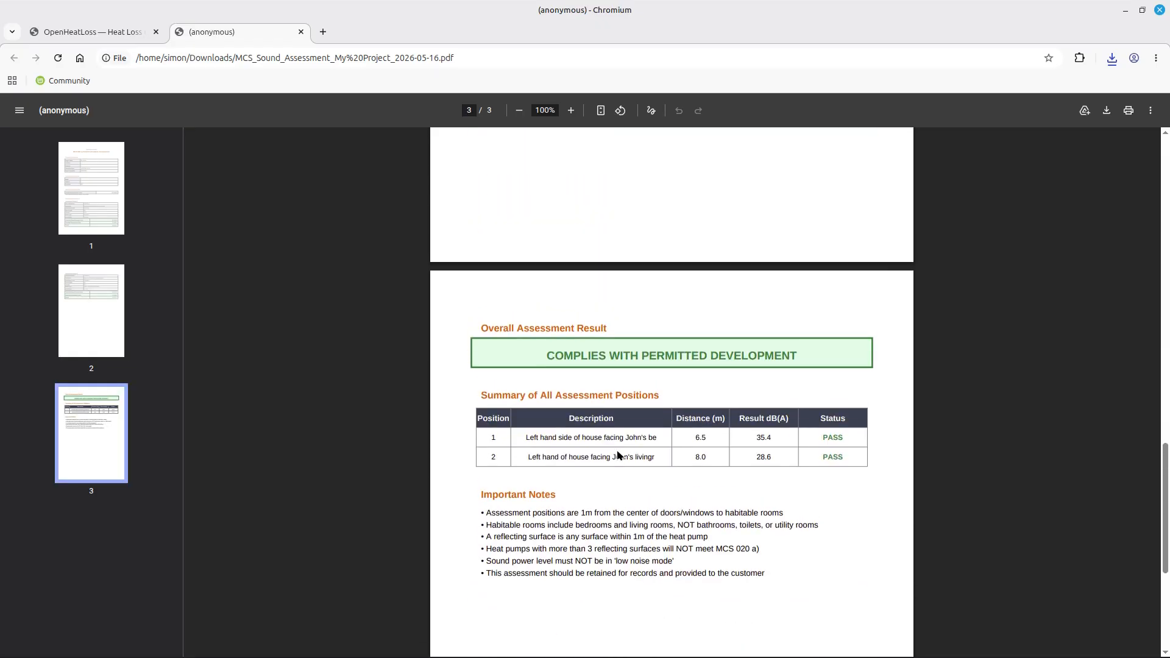
{"action": "scroll", "coordinate": [617, 454], "scroll_direction": "up", "scroll_amount": 2}
{"action": "left_click_drag", "start_coordinate": [1164, 444], "coordinate": [1165, 289]}
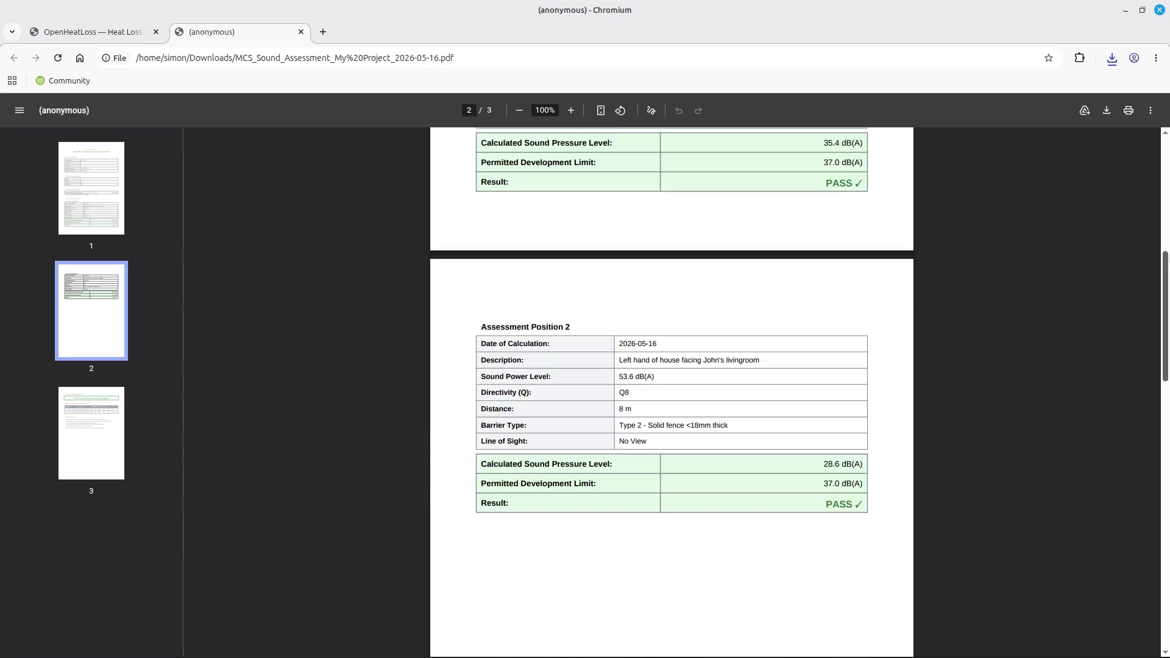
{"action": "scroll", "coordinate": [537, 297], "scroll_direction": "up", "scroll_amount": 8}
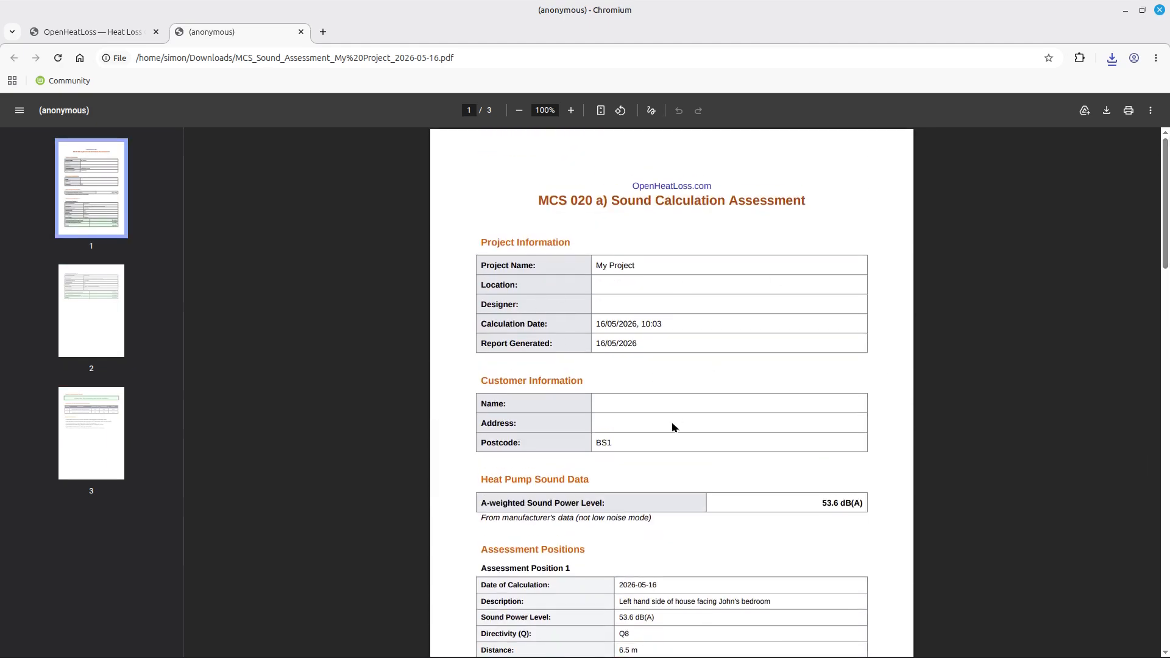
{"action": "scroll", "coordinate": [673, 425], "scroll_direction": "down", "scroll_amount": 3}
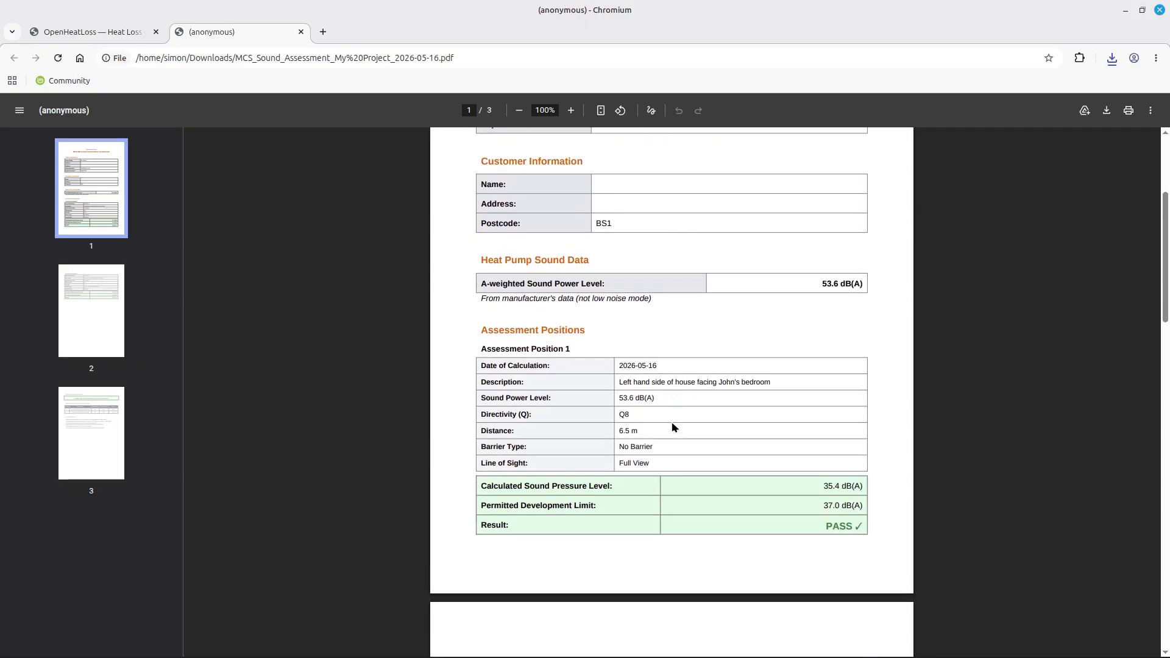
{"action": "scroll", "coordinate": [673, 424], "scroll_direction": "down", "scroll_amount": 5}
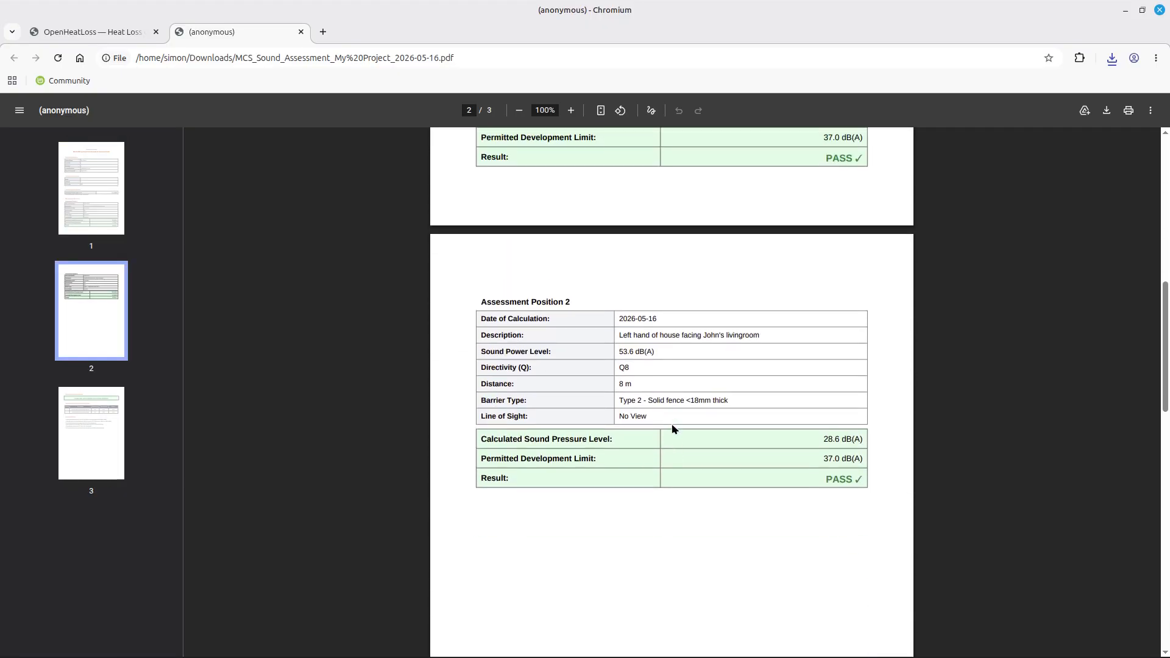
{"action": "scroll", "coordinate": [671, 423], "scroll_direction": "up", "scroll_amount": 8}
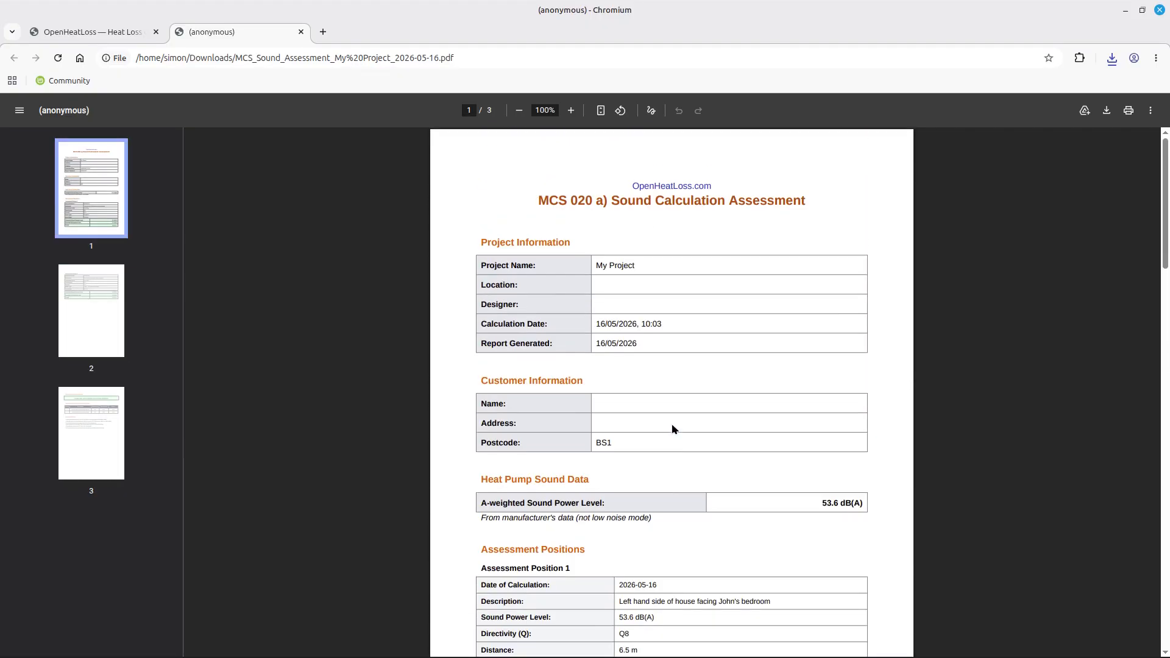
{"action": "scroll", "coordinate": [655, 201], "scroll_direction": "down", "scroll_amount": 2}
{"action": "scroll", "coordinate": [653, 227], "scroll_direction": "up", "scroll_amount": 2}
Return to OpenHeatLoss and review both MCS020 positions passing at 35.4 and 28.6 dB(A).
{"action": "left_click", "coordinate": [92, 34]}
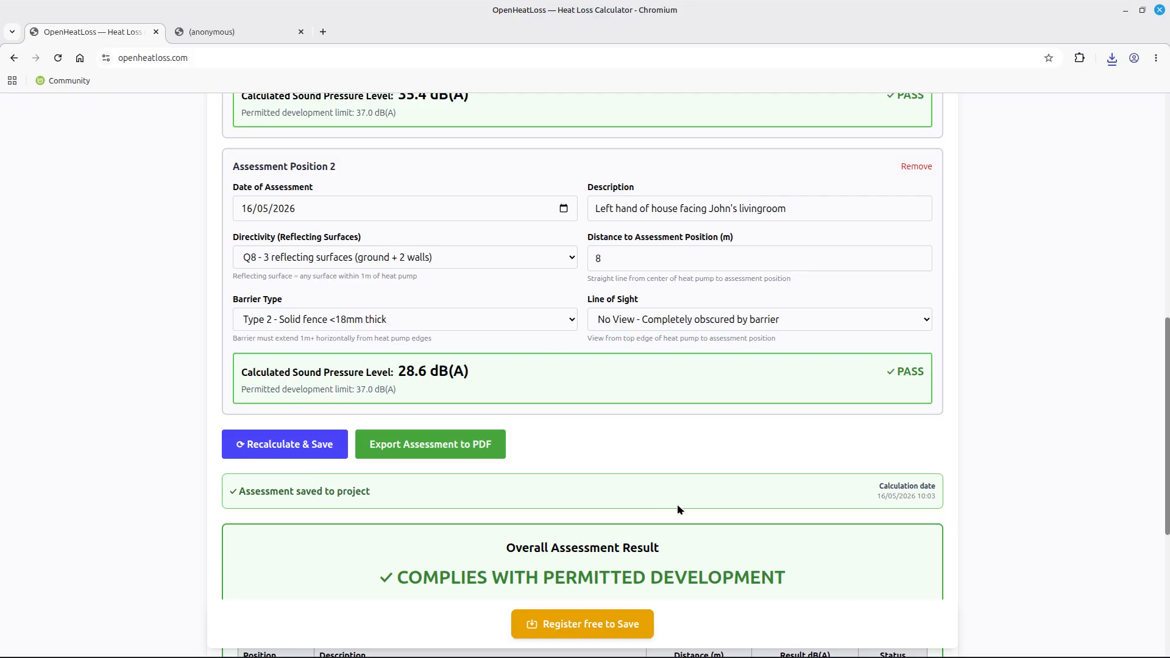
{"action": "scroll", "coordinate": [646, 513], "scroll_direction": "down", "scroll_amount": 1}
{"action": "scroll", "coordinate": [647, 514], "scroll_direction": "up", "scroll_amount": 1}
{"action": "scroll", "coordinate": [647, 514], "scroll_direction": "up", "scroll_amount": 8}
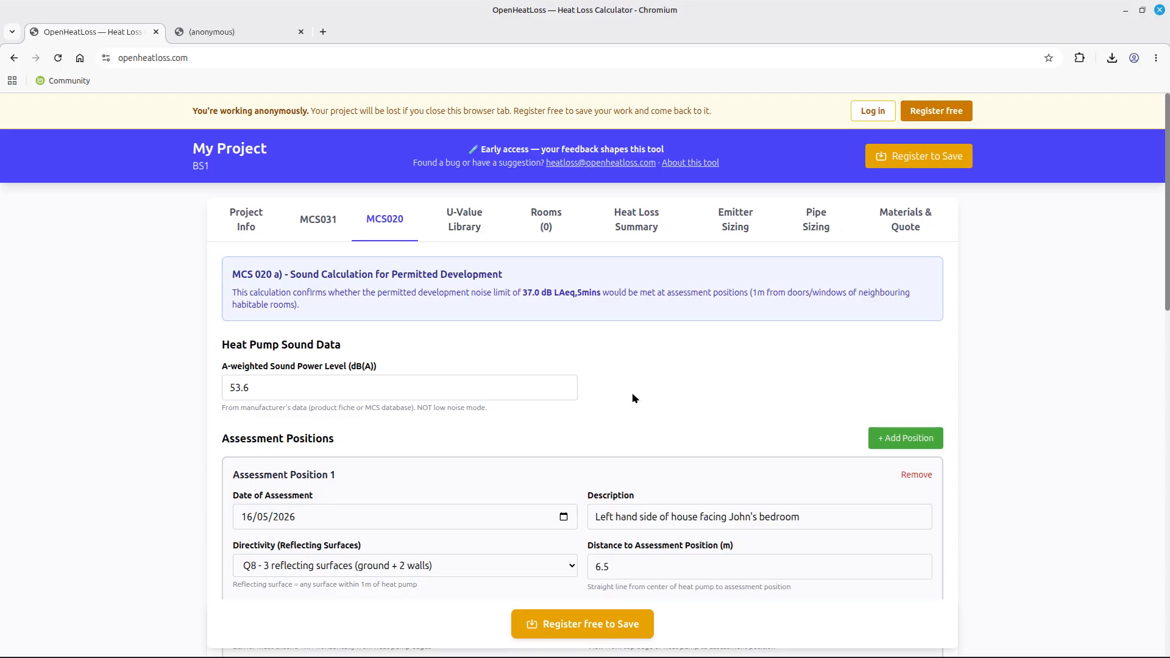
{"action": "scroll", "coordinate": [633, 399], "scroll_direction": "down", "scroll_amount": 10}
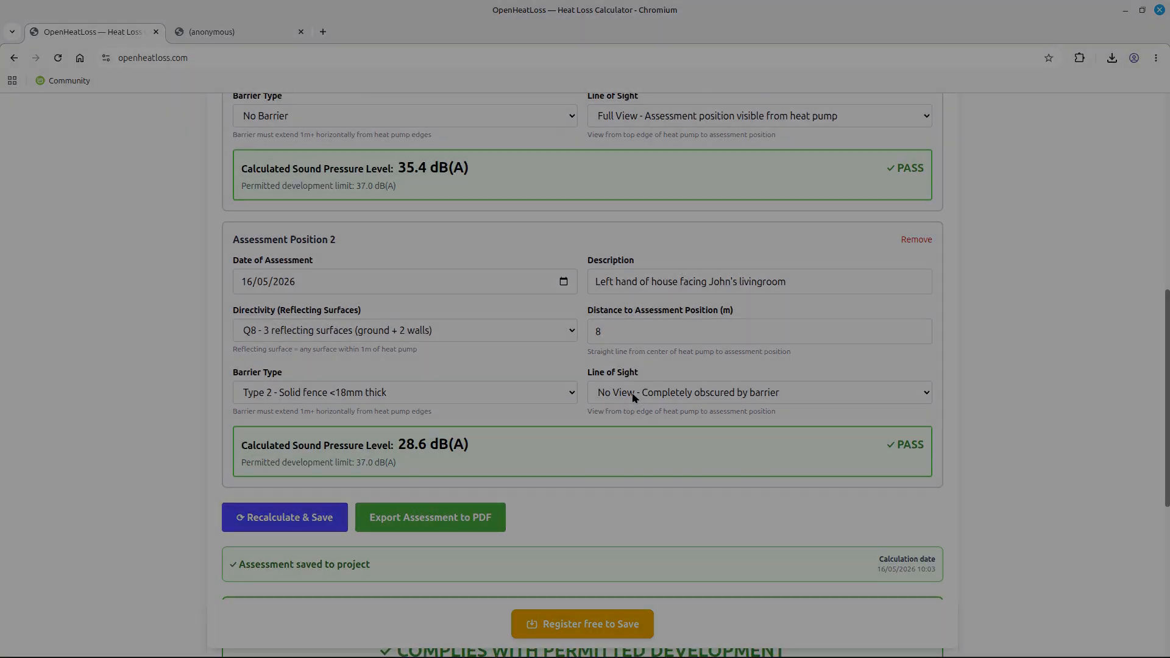